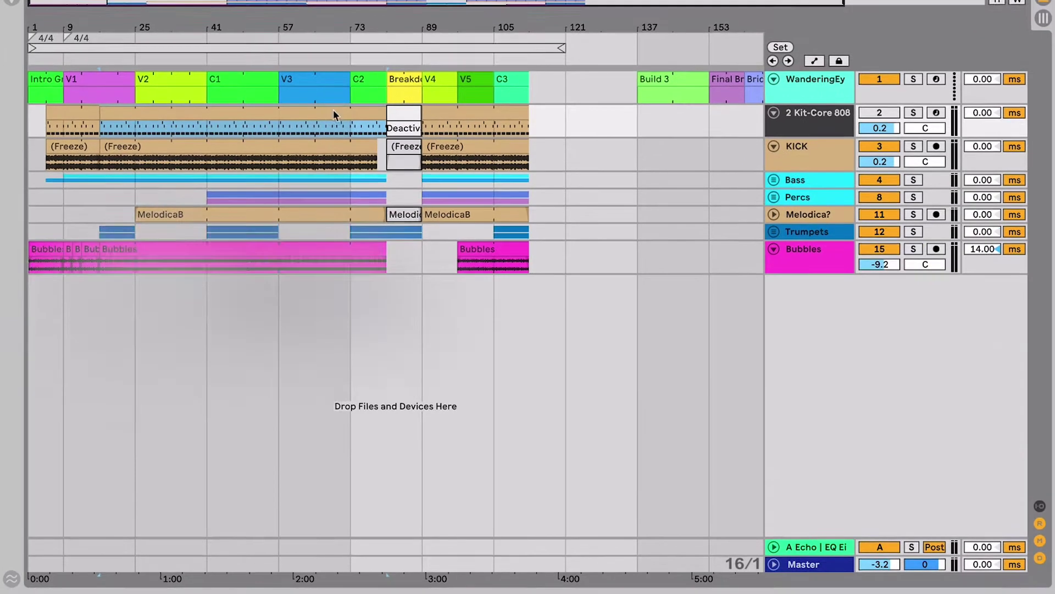
Step: Draw three Clave 808 hits into the 2 Kit-Core 808 drum clip across bars 1–3
double_click(354, 144)
scroll(553, 458, down, 8)
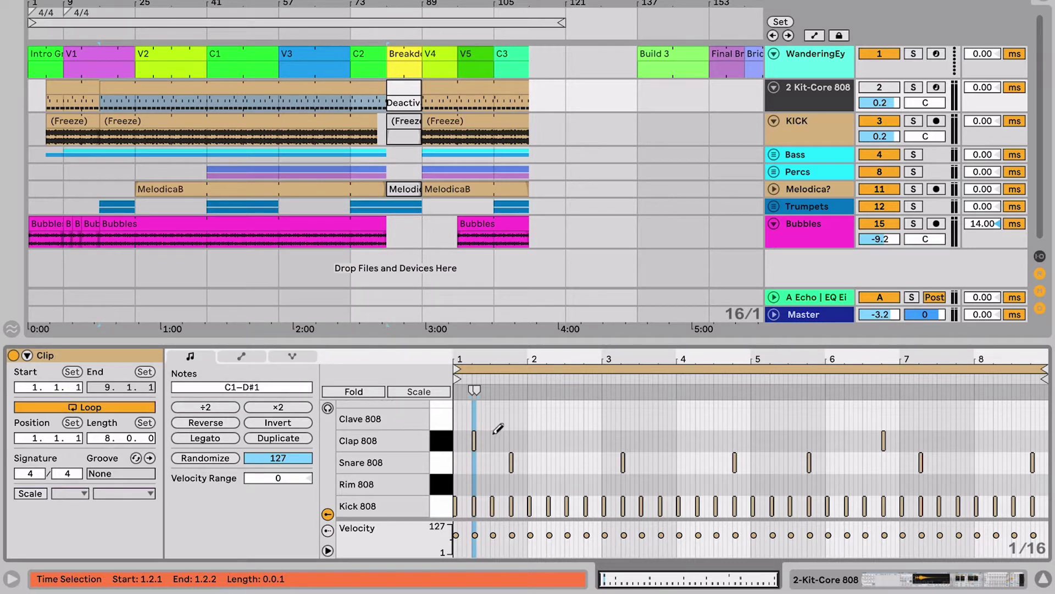
click(519, 422)
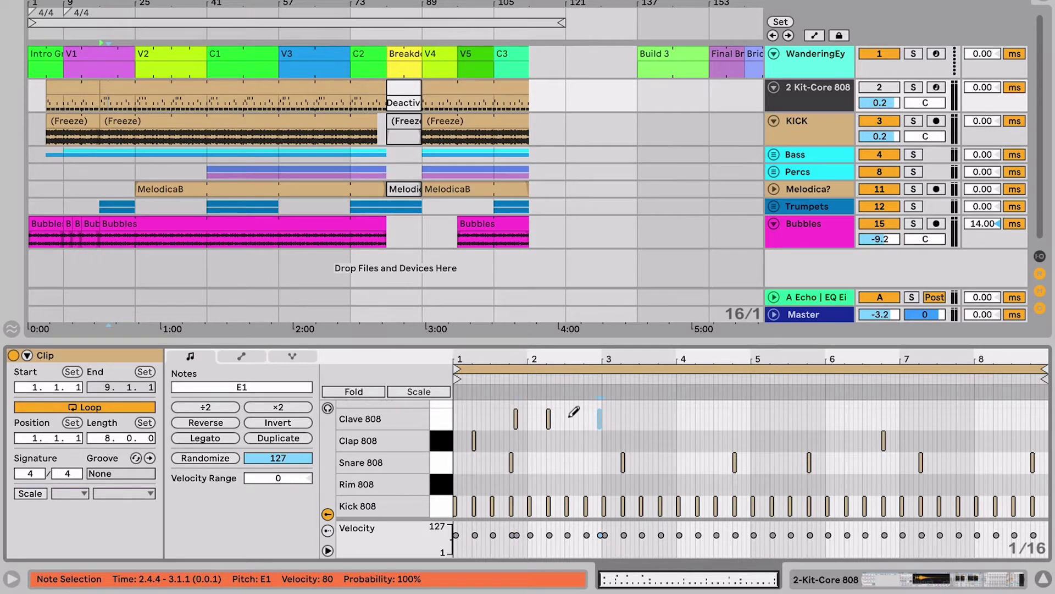
key(b)
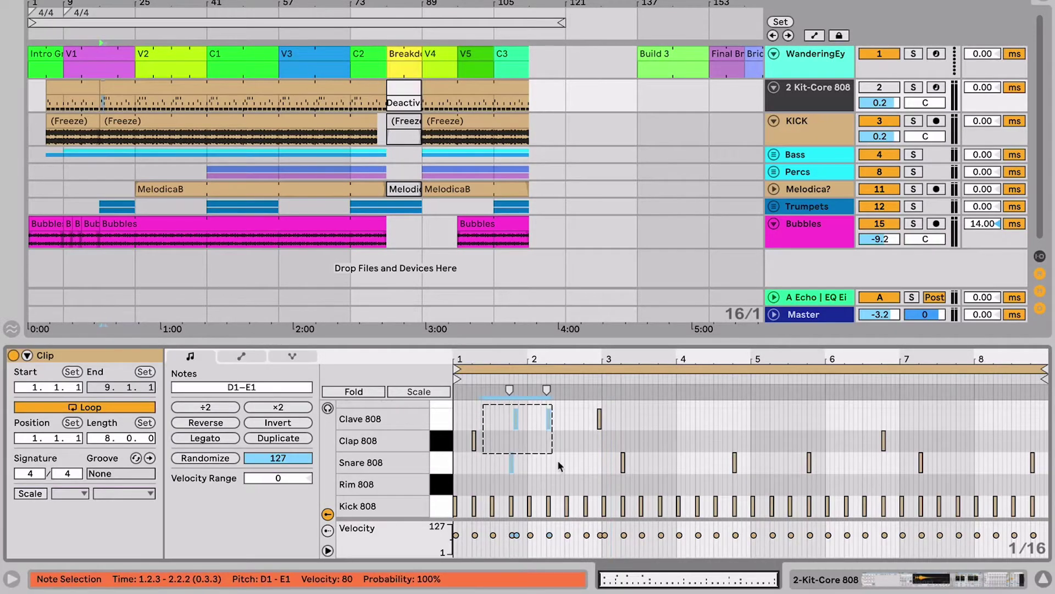
drag(651, 486, 652, 485)
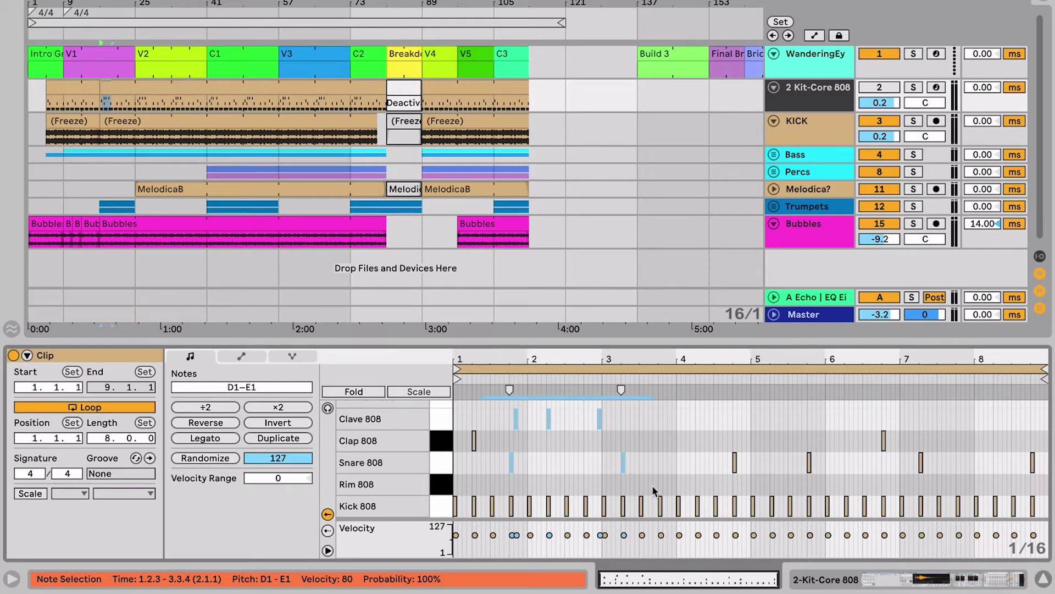
key(Right)
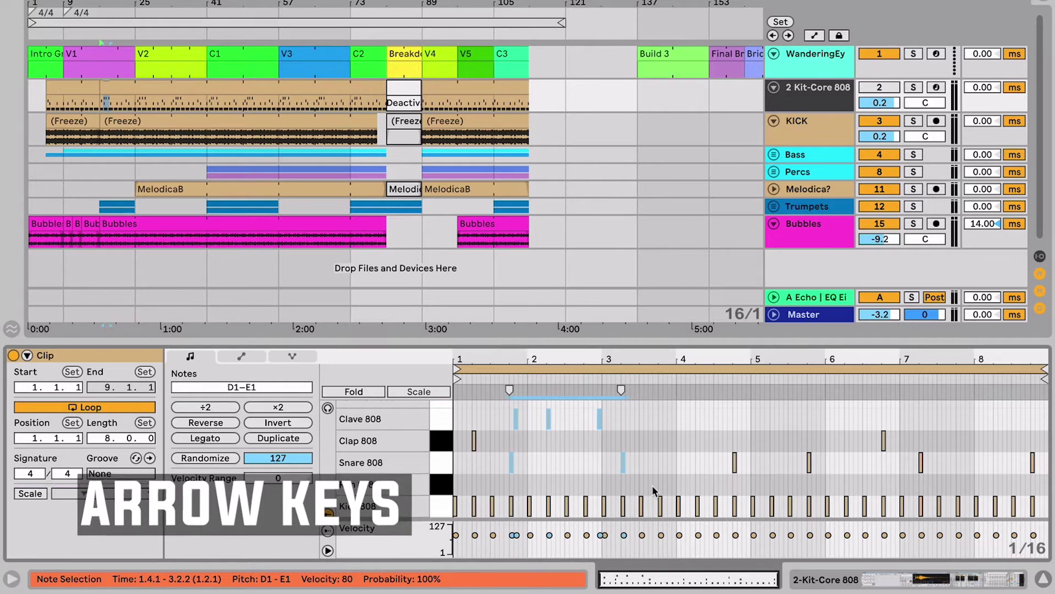
key(Left)
key(0)
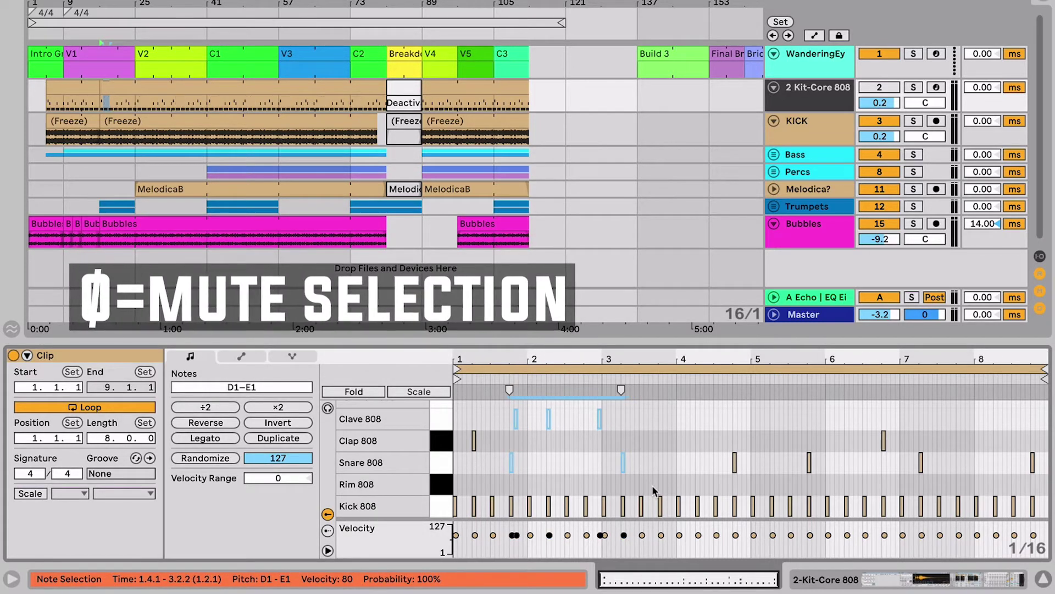
key(0)
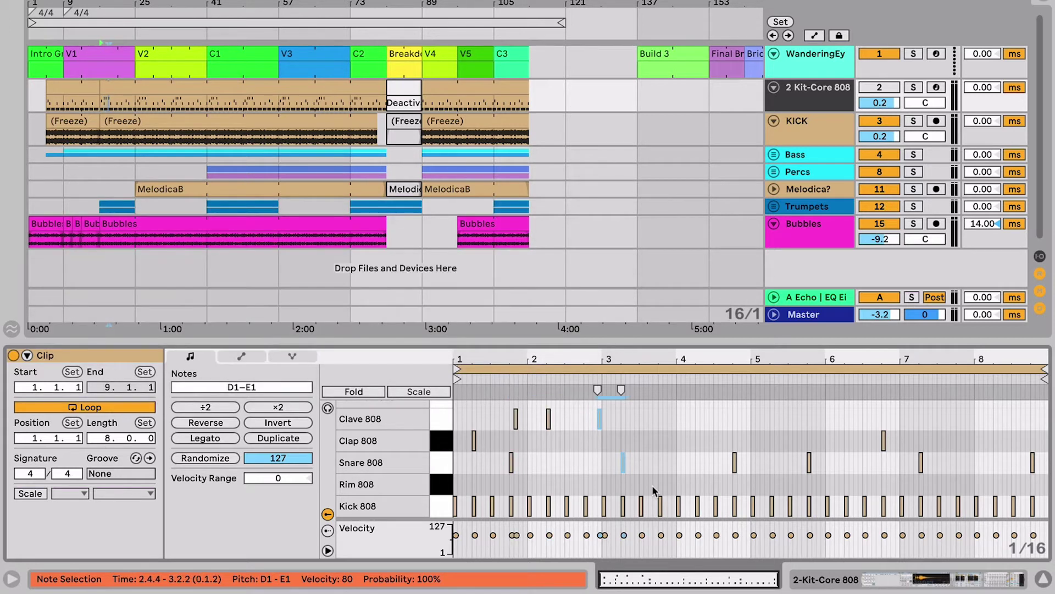
key(alt+Right)
key(alt+Right)
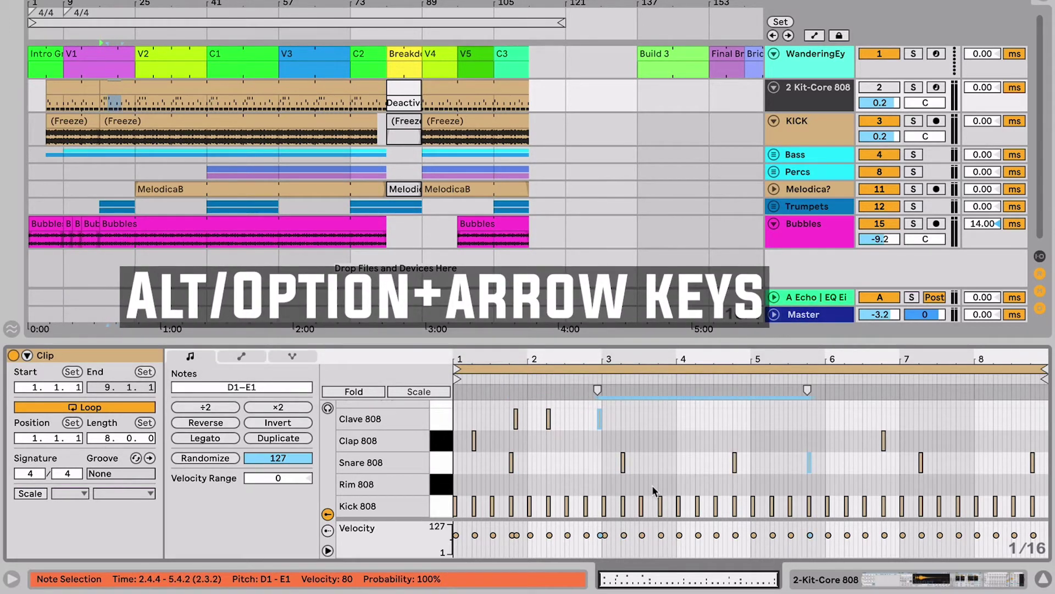
key(alt+Left)
key(alt+Left)
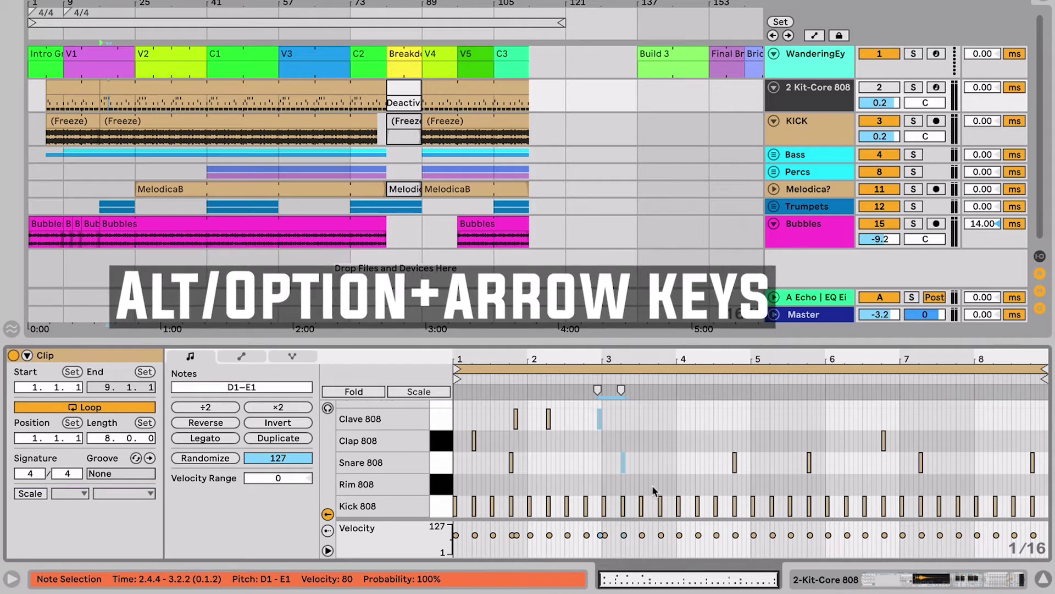
key(shift+alt+Right)
key(shift+alt+Right)
key(shift+alt+Right)
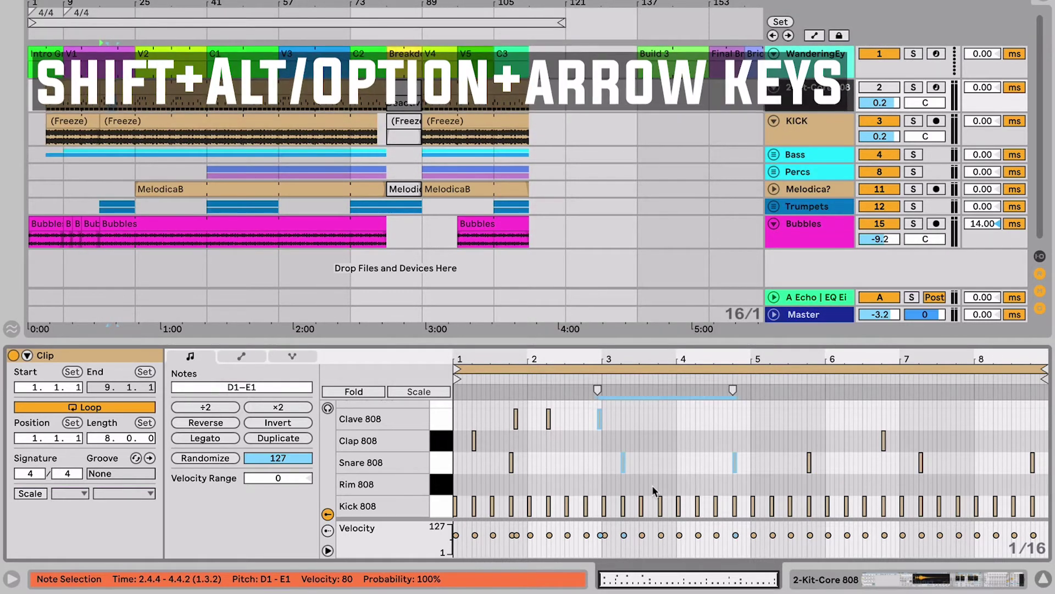
key(shift+alt+Up)
key(shift+alt+Up)
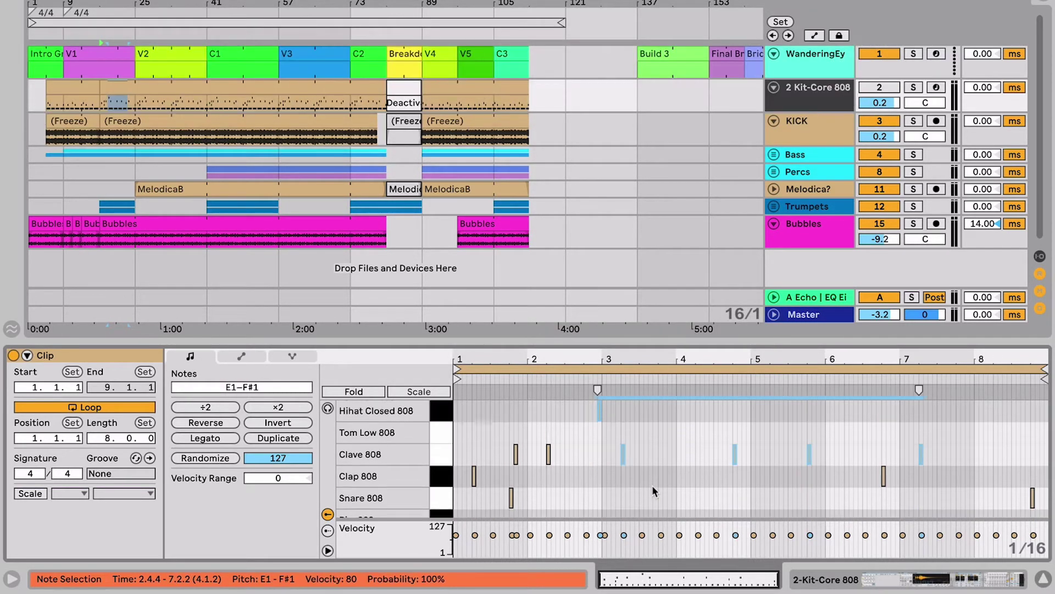
key(shift+alt+Down)
key(shift+alt+Down)
key(shift+alt+Left)
key(shift+alt+Left)
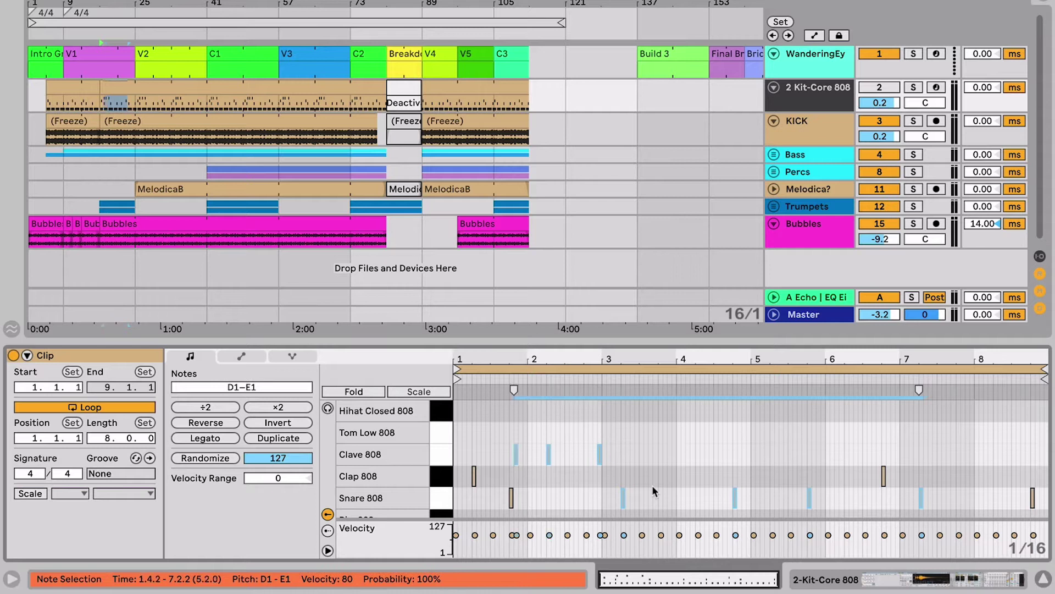
scroll(652, 485, down, 1)
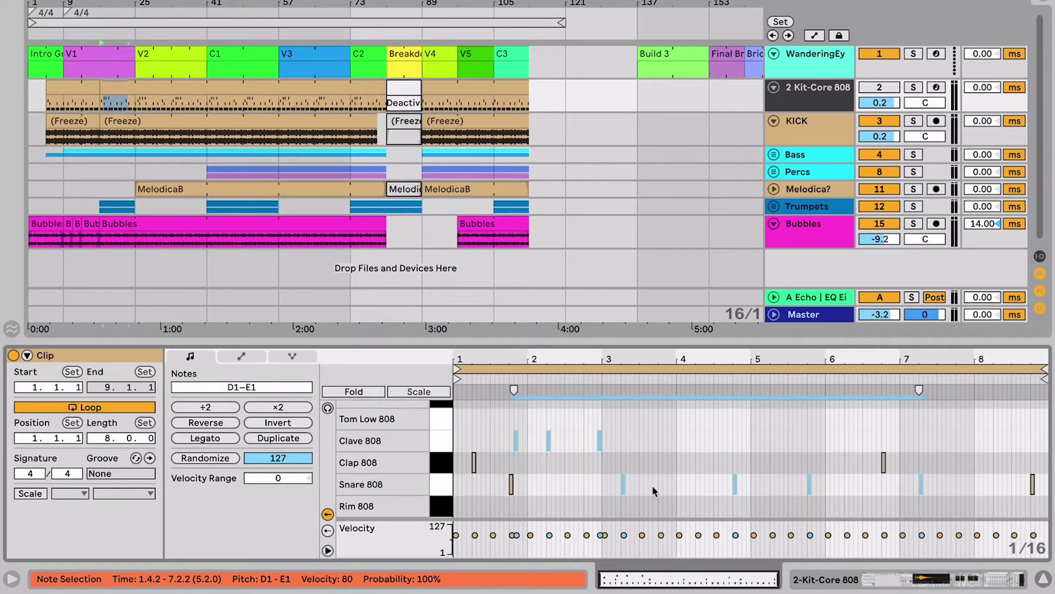
key(Escape)
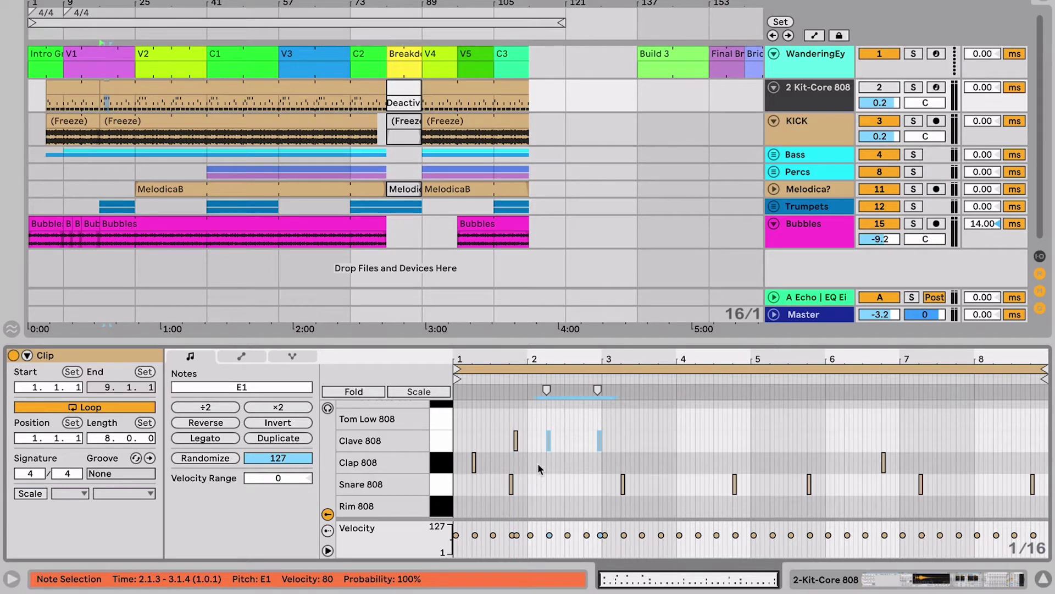
Step: Duplicate the selected Clave 808 note pair forward with Ctrl+D, repeating it across bars 2–7
key(ctrl+d)
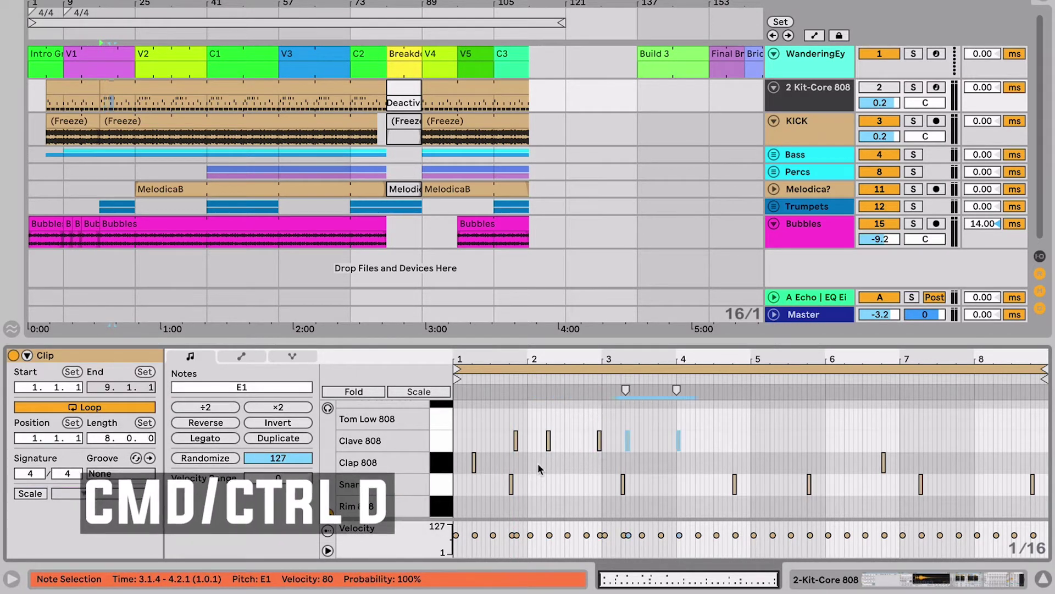
key(ctrl+d)
key(ctrl+d)
key(ctrl+d)
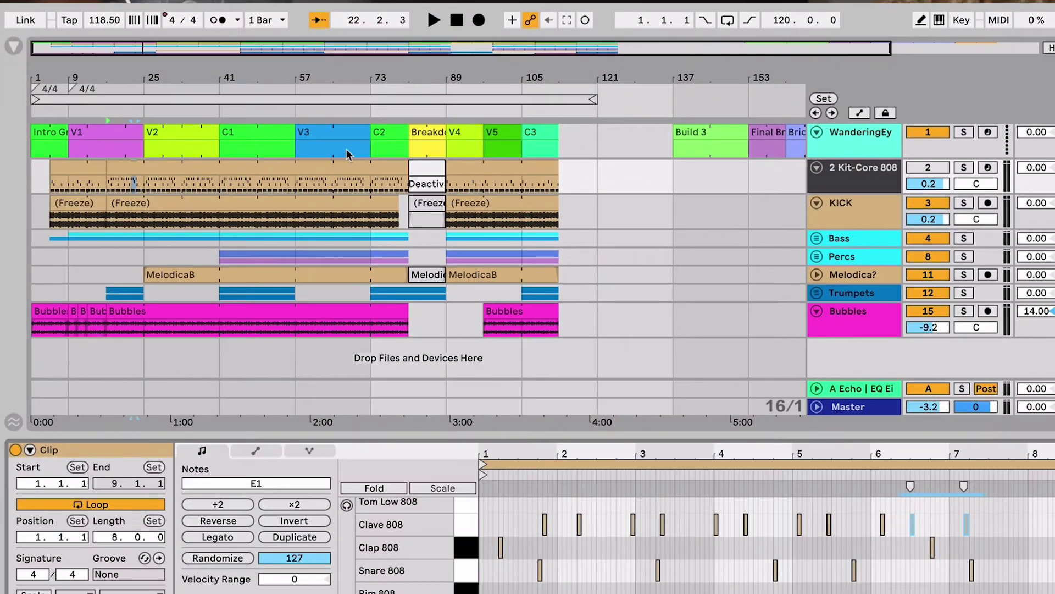
Step: Select the 2 Kit-Core 808 and 3 Sub Bass clips together so both show in the note editor
ctrl+click(347, 165)
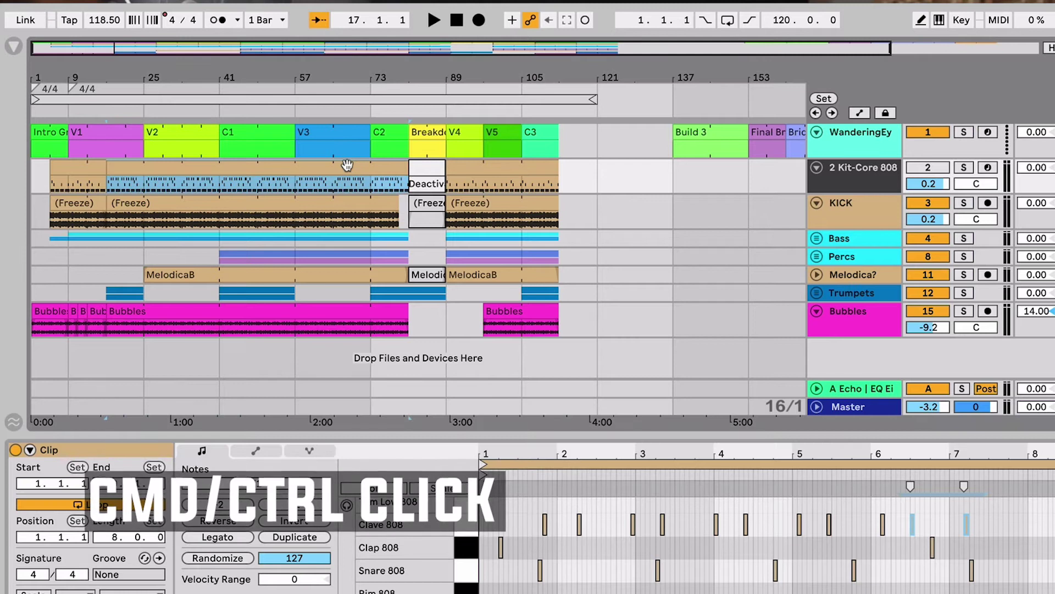
scroll(351, 250, up, 3)
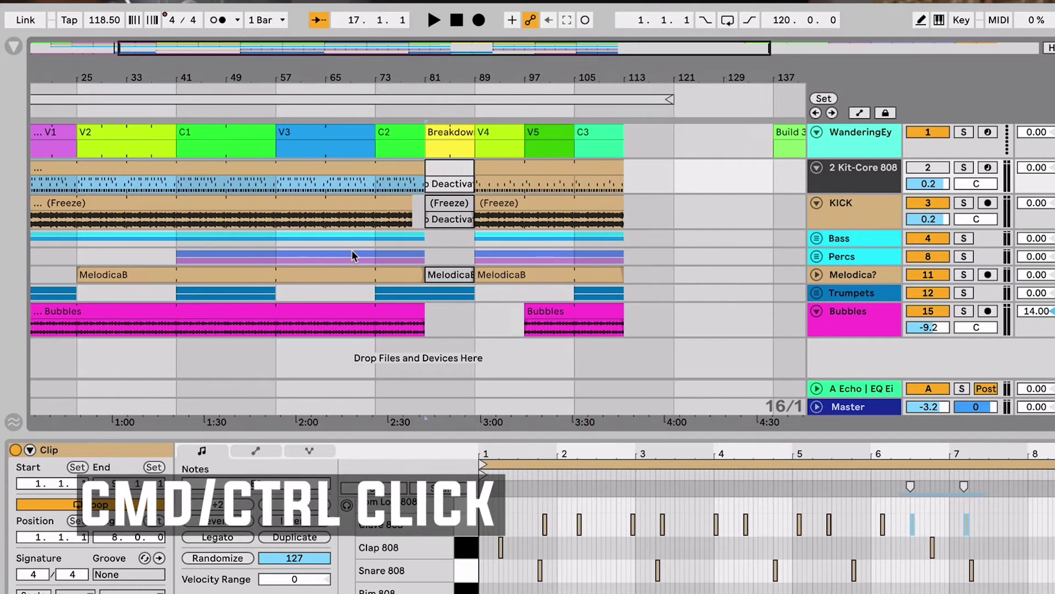
key(Right)
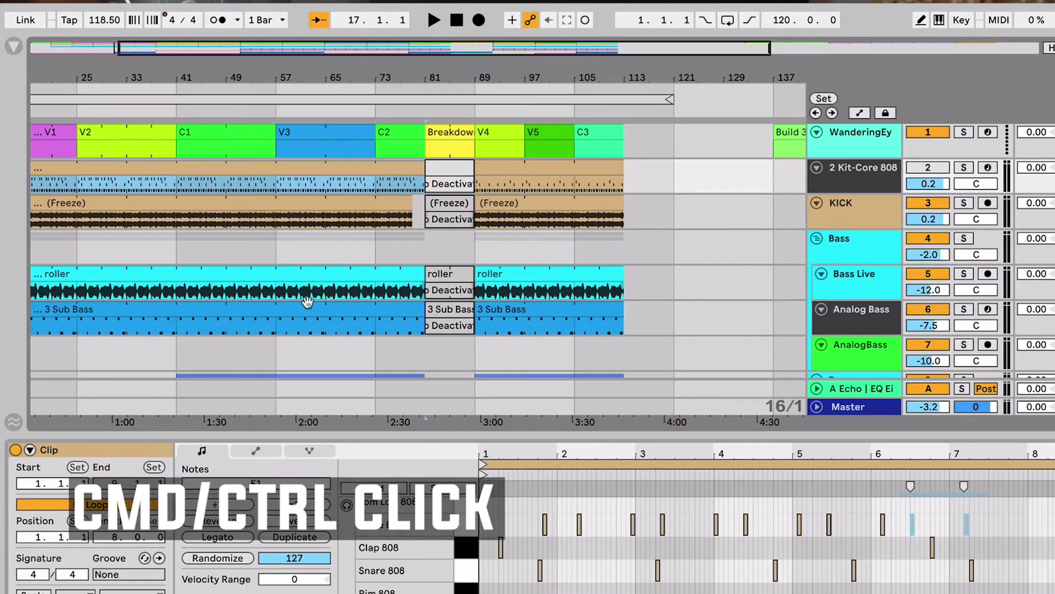
ctrl+click(309, 311)
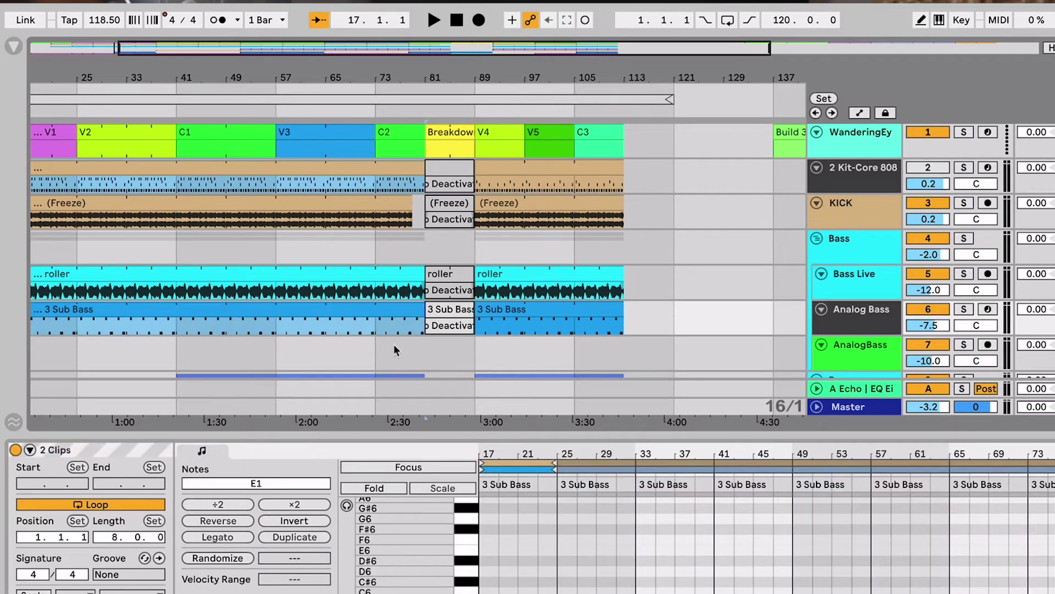
click(308, 167)
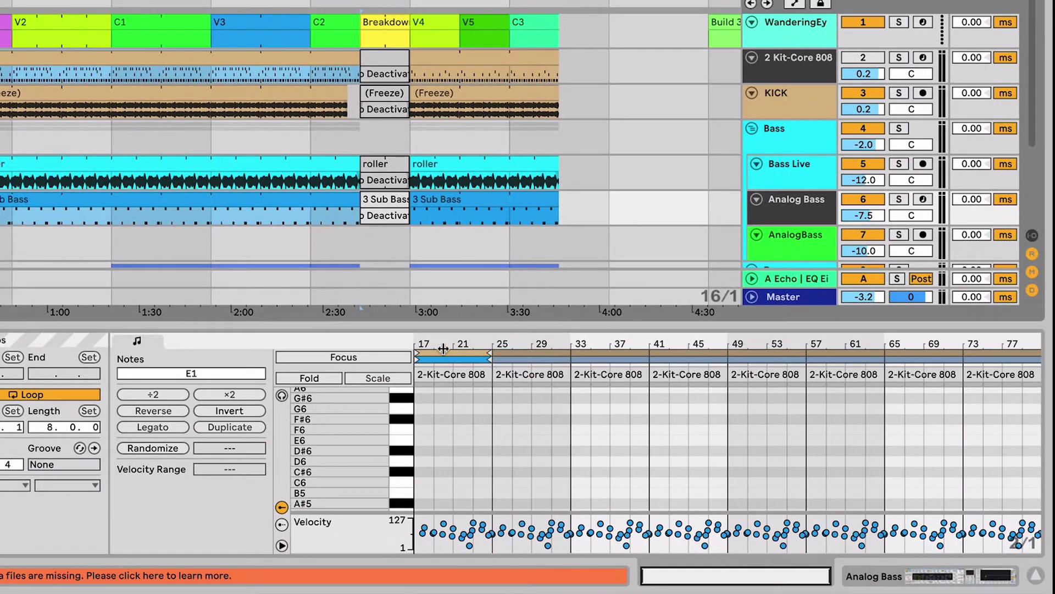
click(443, 358)
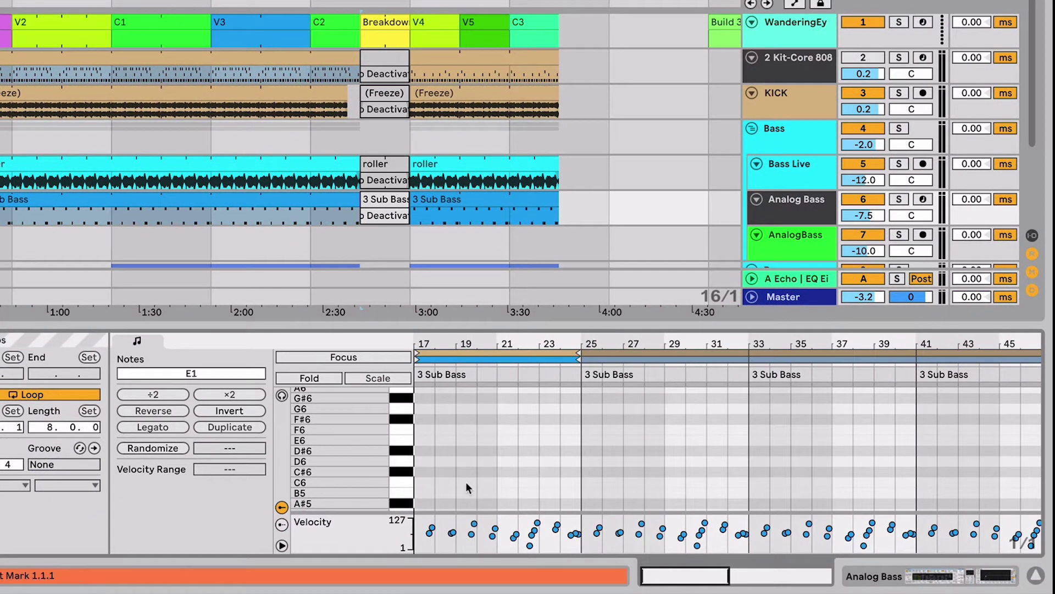
Step: Enlarge the piano roll and zoom in on the bass notes around bars 17–23
scroll(516, 477, down, 15)
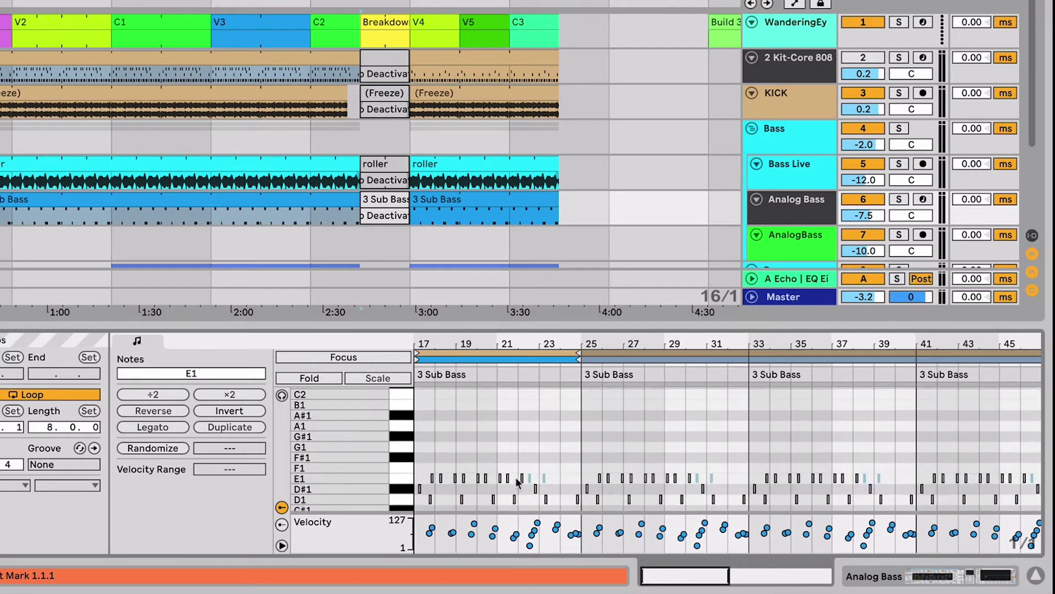
scroll(515, 478, down, 6)
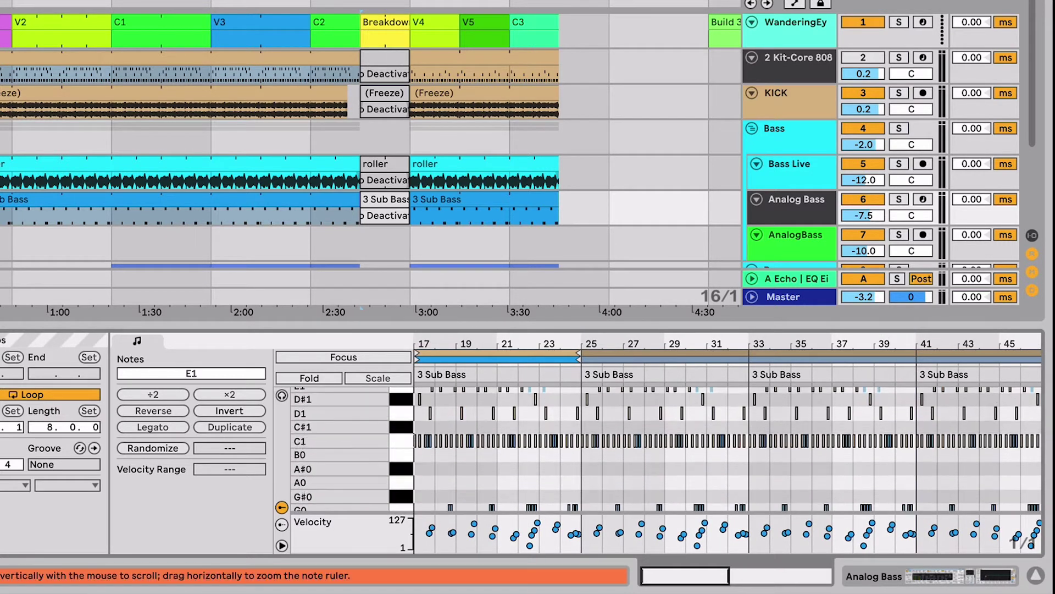
drag(355, 446, 539, 446)
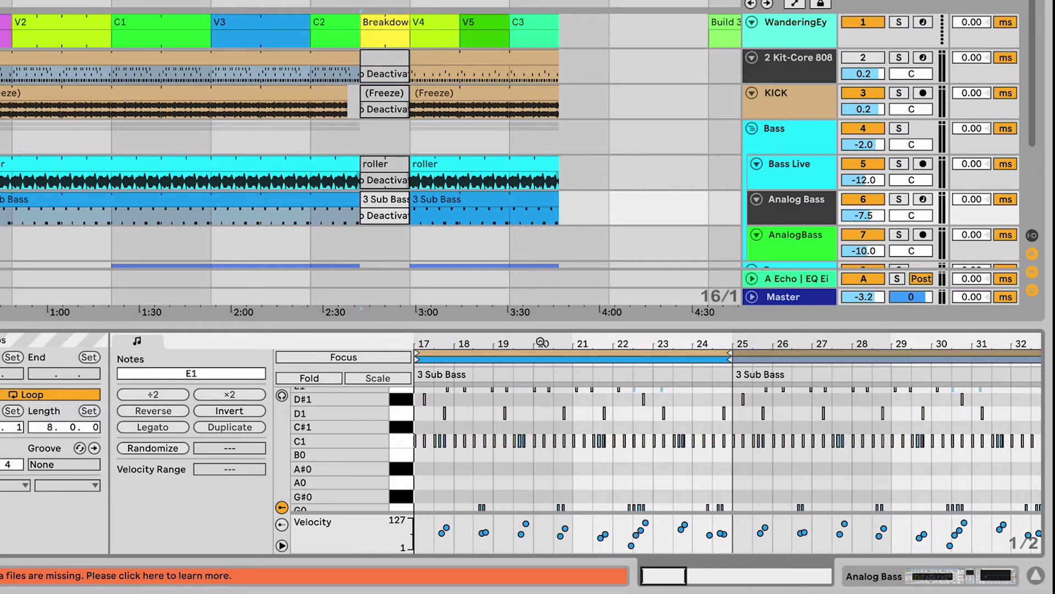
scroll(561, 431, down, 3)
scroll(561, 432, up, 3)
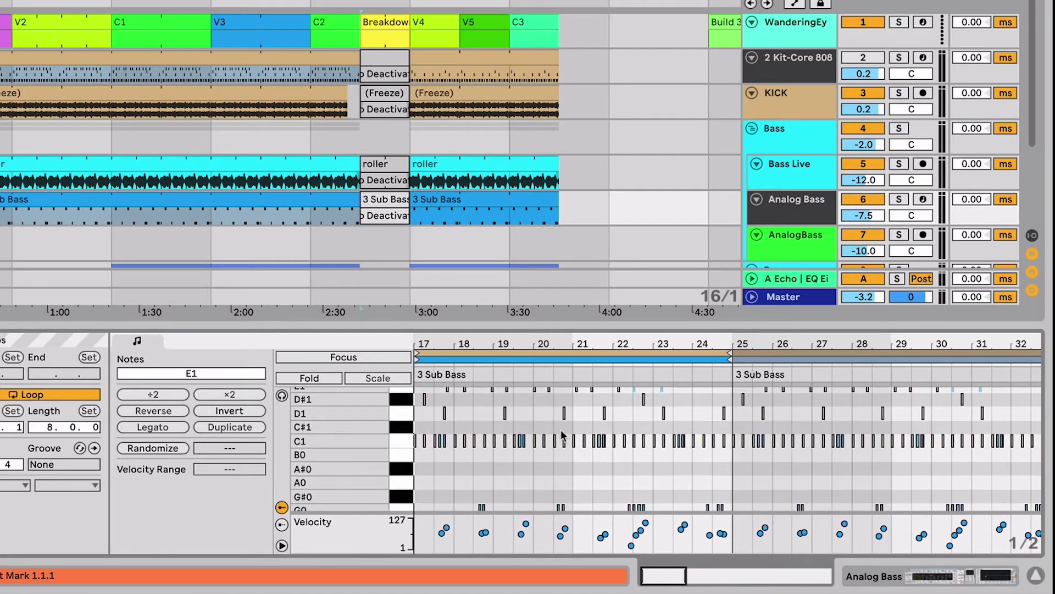
drag(542, 327, 544, 195)
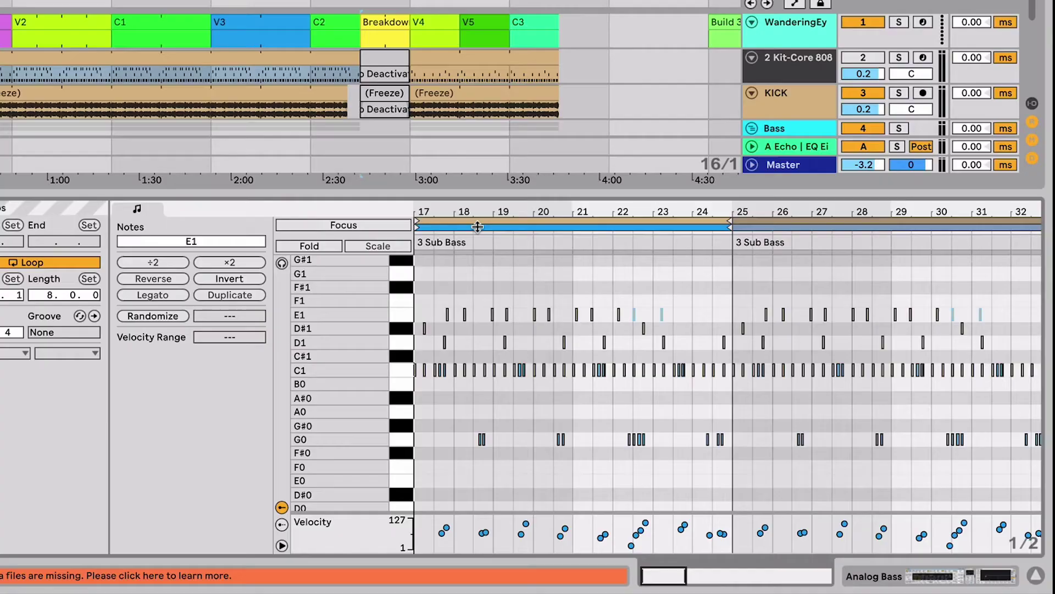
drag(599, 203, 599, 208)
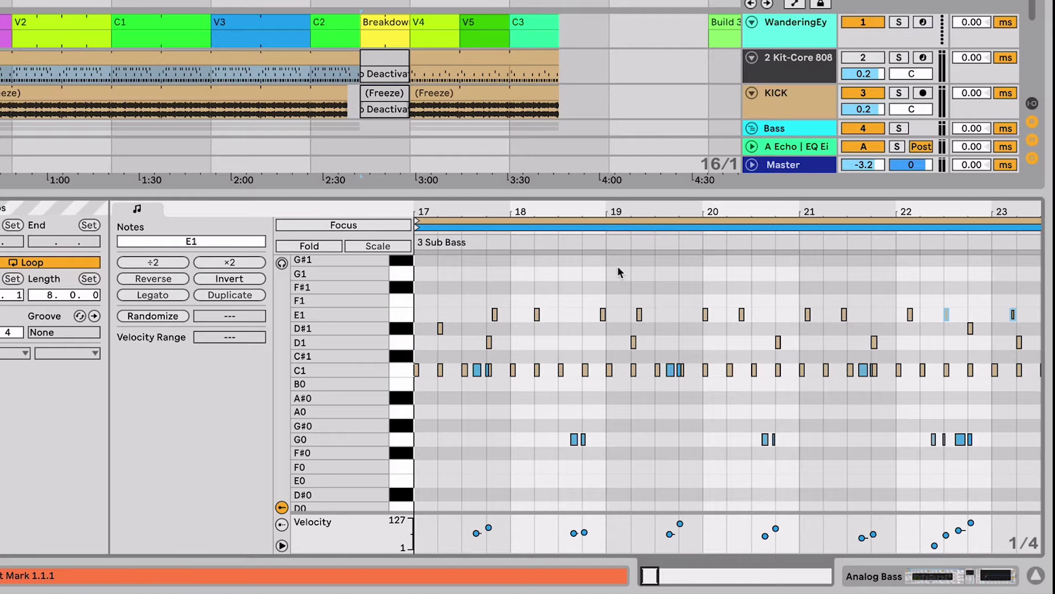
Step: Turn on Focus mode with N and make the 2-Kit-Core 808 clip the one being edited
key(n)
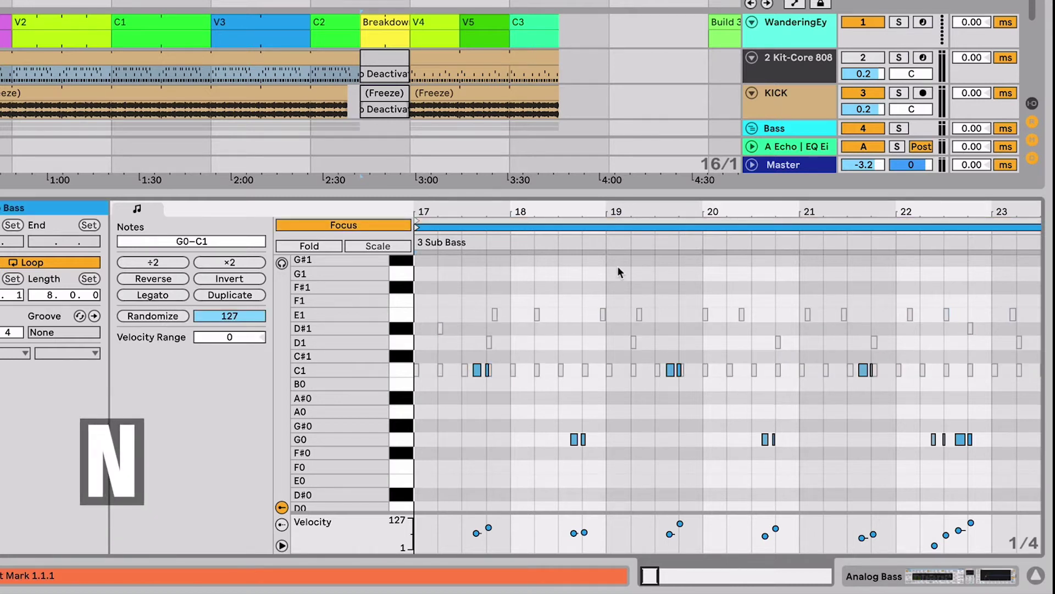
click(565, 219)
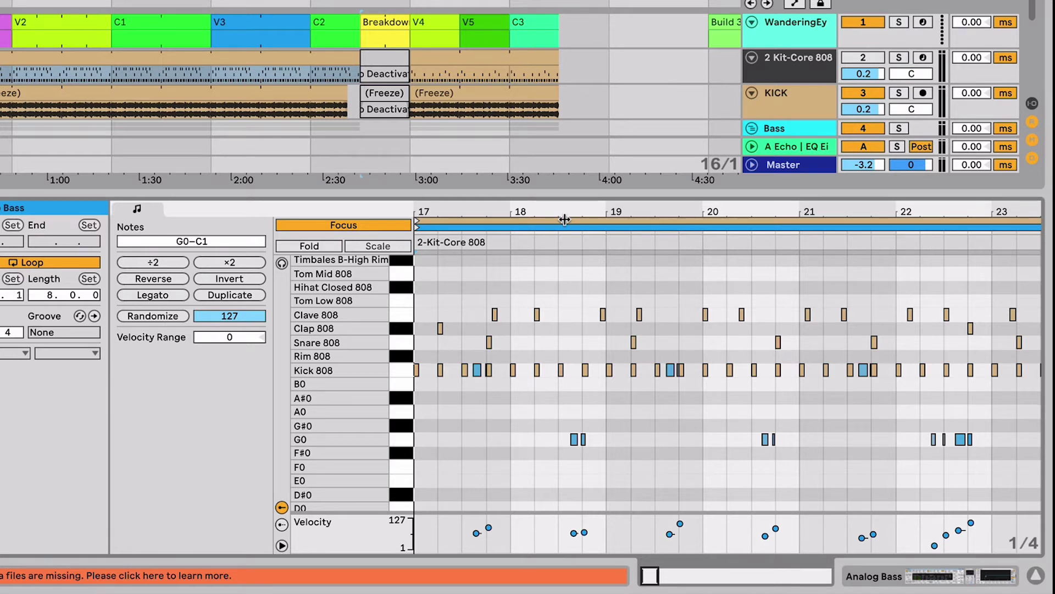
click(565, 227)
click(565, 227)
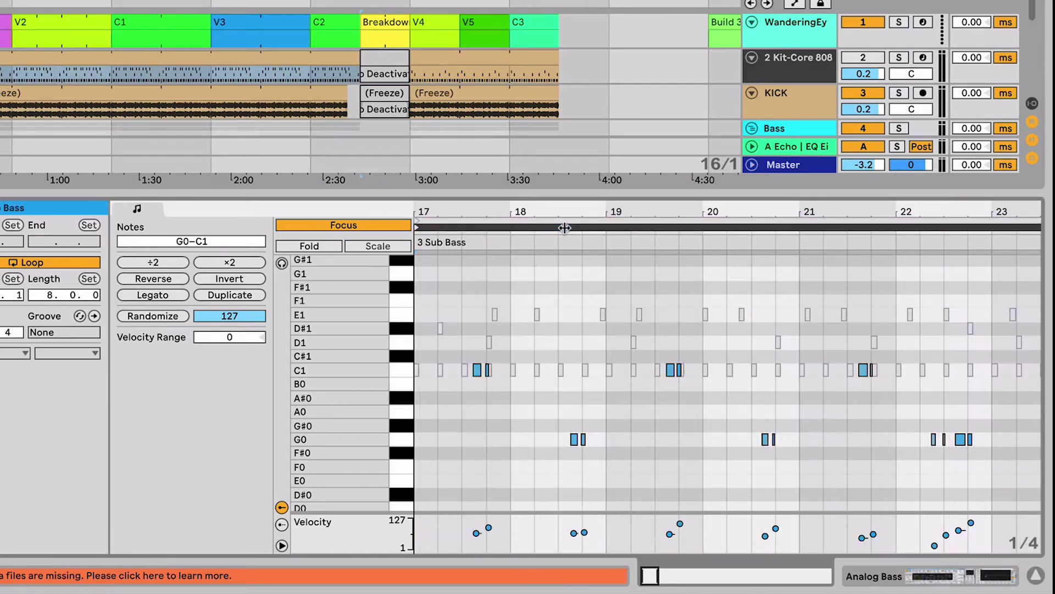
click(564, 219)
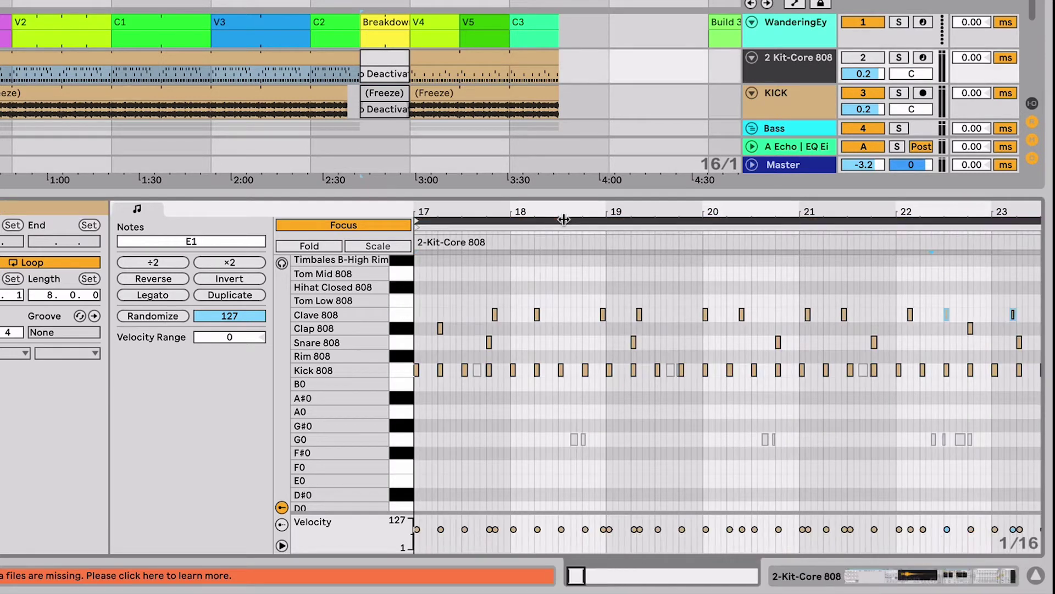
Step: Select the Clave, Snare and Kick notes in bars 17–19 and lengthen them
drag(453, 286, 622, 376)
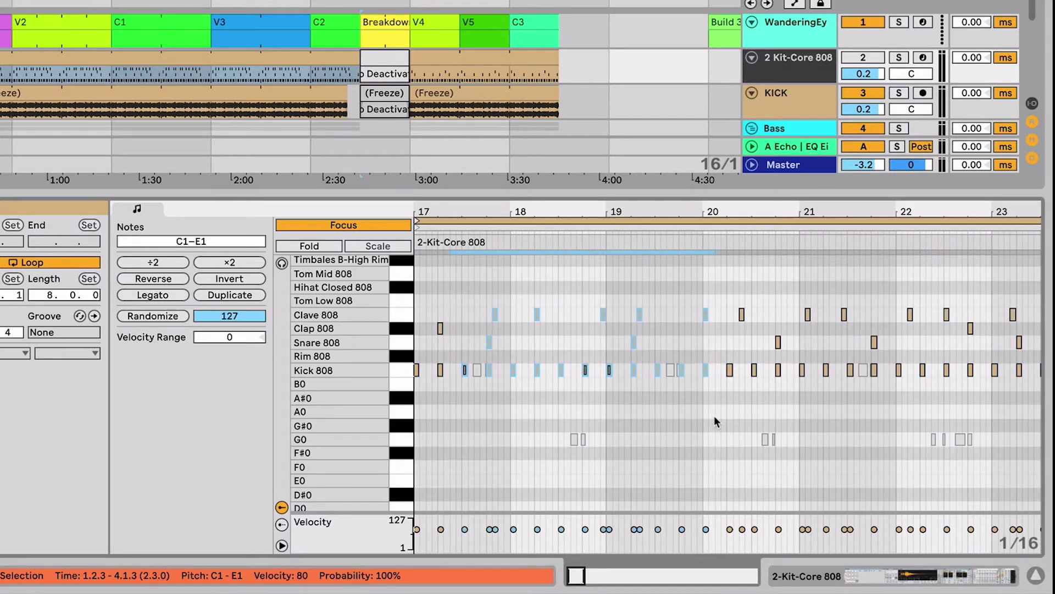
key(shift+Right)
key(shift+Right)
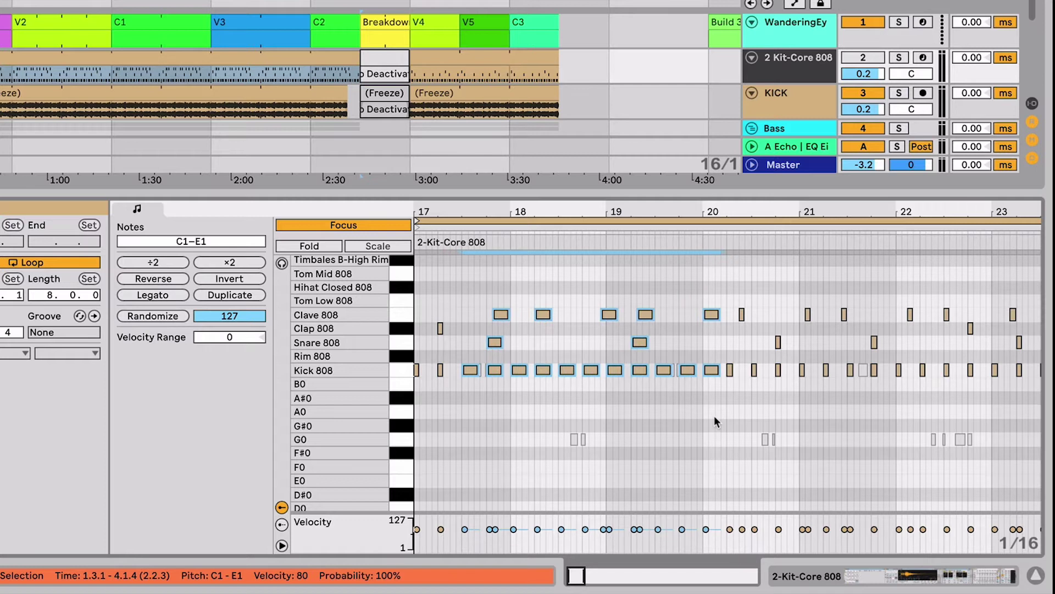
key(shift+Left)
scroll(714, 416, up, 4)
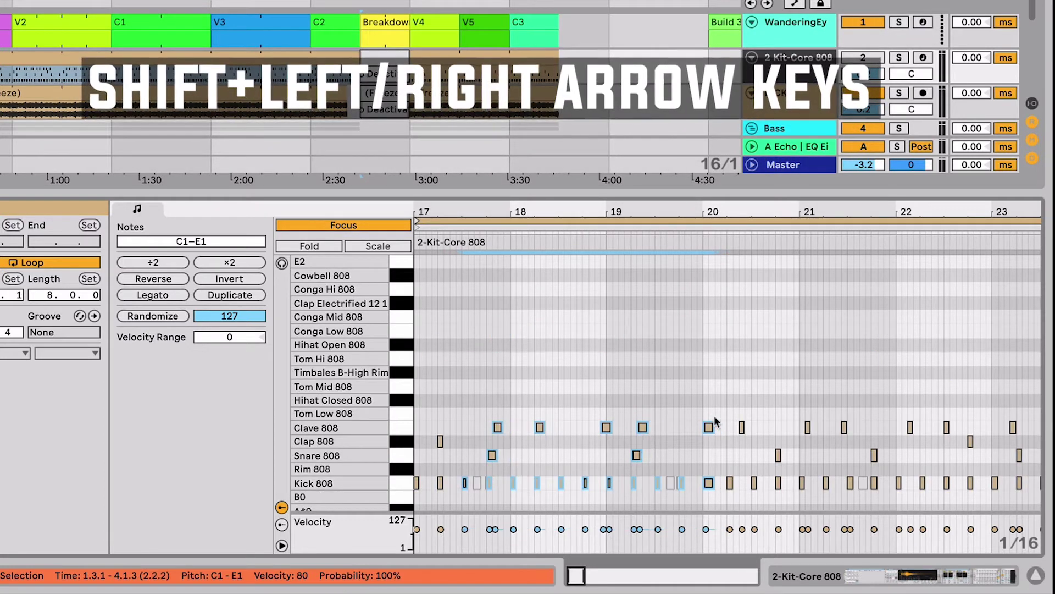
key(shift+Up)
key(shift+Down)
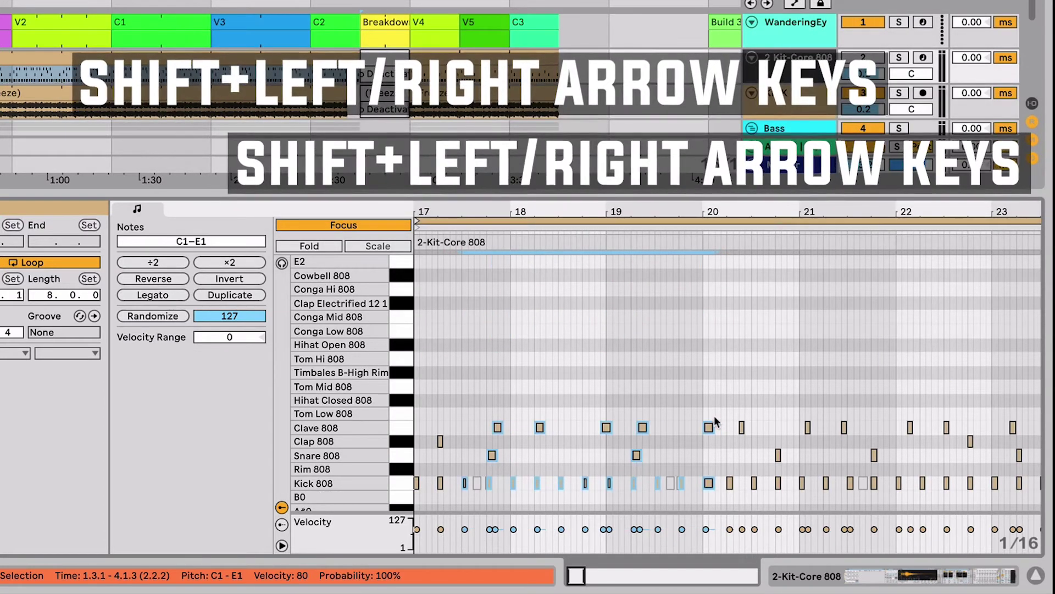
scroll(716, 422, down, 3)
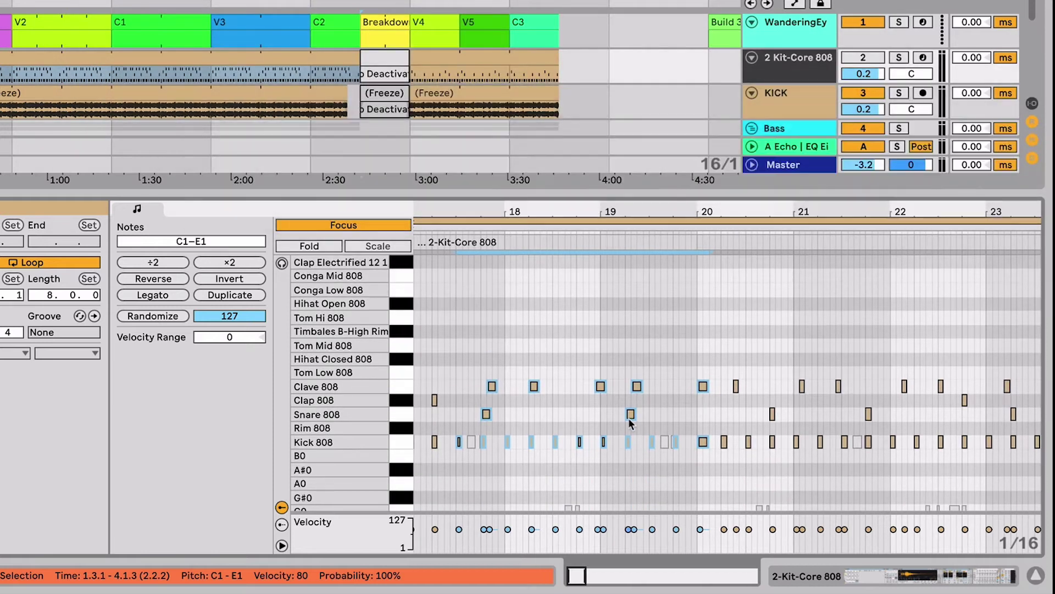
Step: Nudge the 3 Sub Bass C1 and G0 notes in bars 17–20 up and back, then exit Focus mode
click(561, 228)
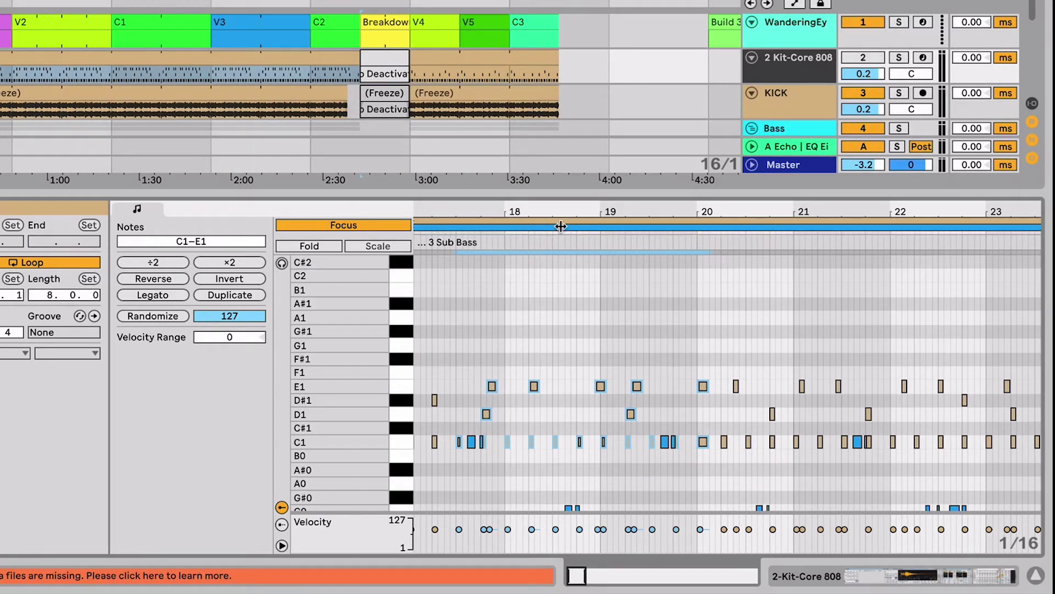
scroll(497, 398, down, 3)
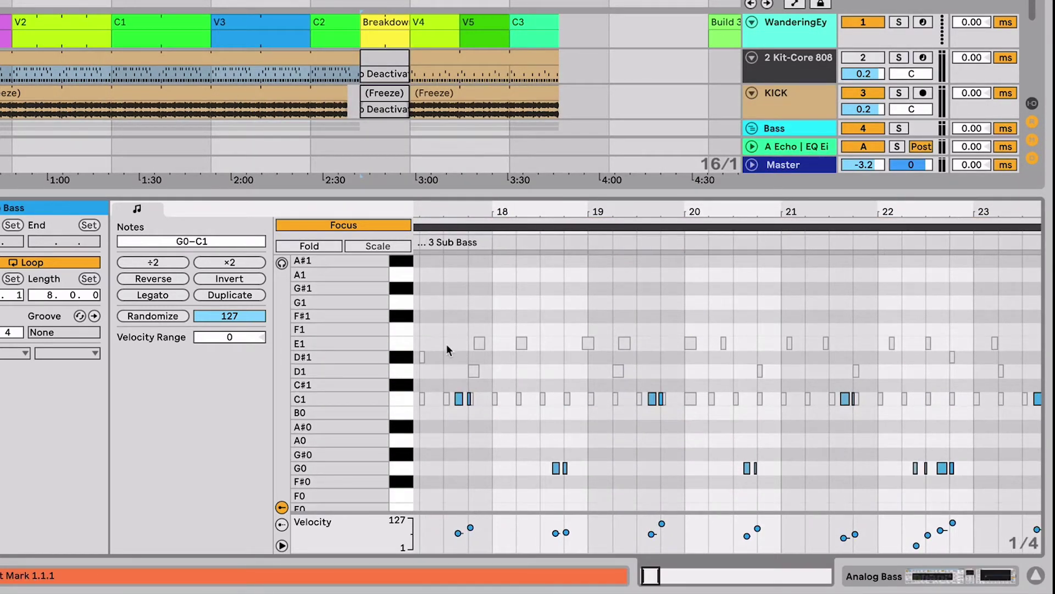
drag(447, 343, 778, 486)
key(Up)
key(Up)
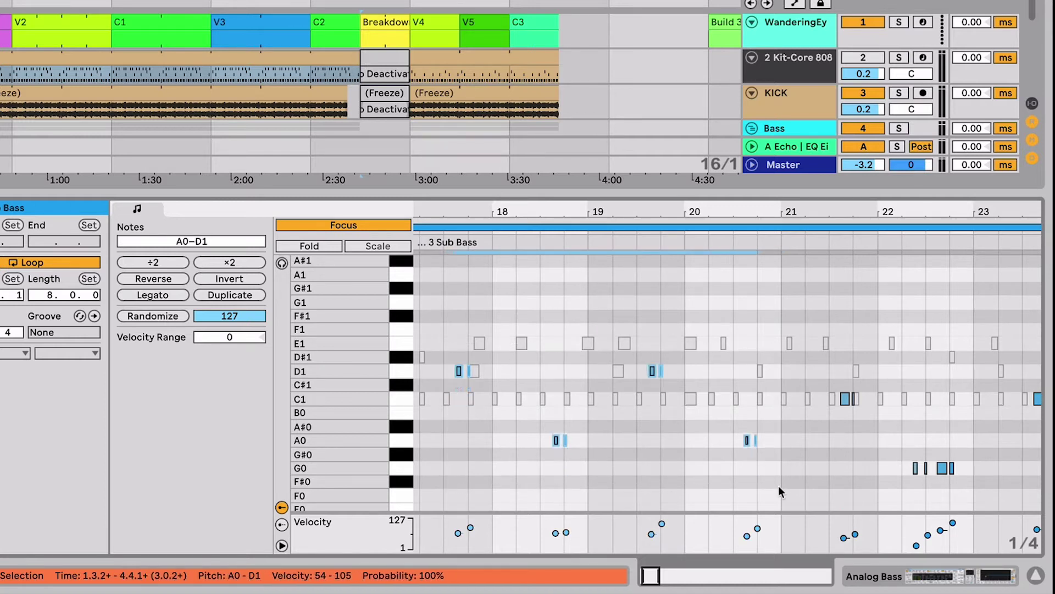
key(Down)
key(Down)
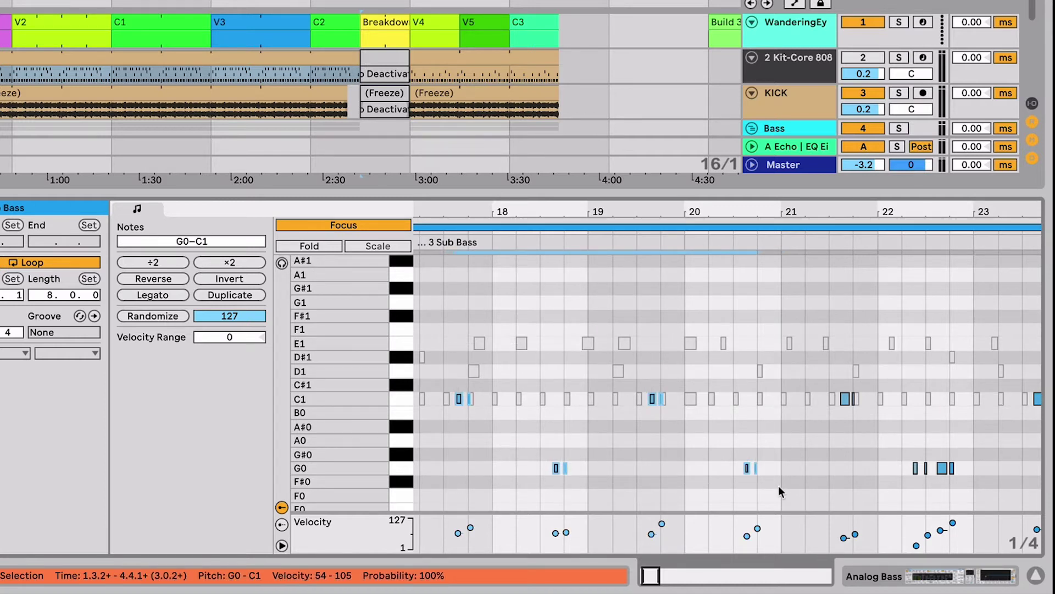
key(n)
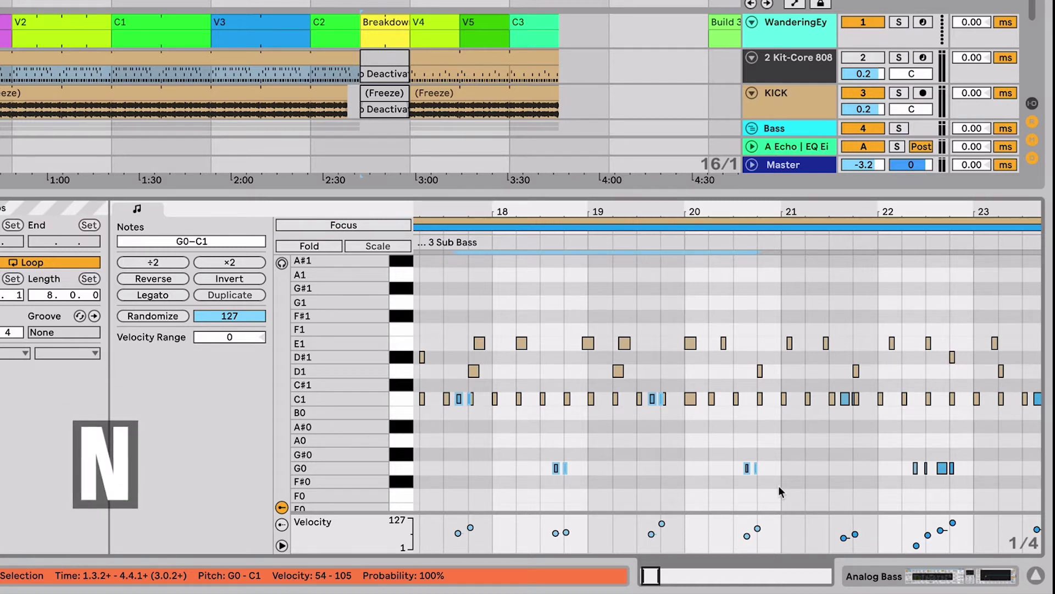
Step: Marquee-select drum and bass notes in bars 17–20 across both clips and transpose them down
drag(443, 312, 680, 478)
key(Down)
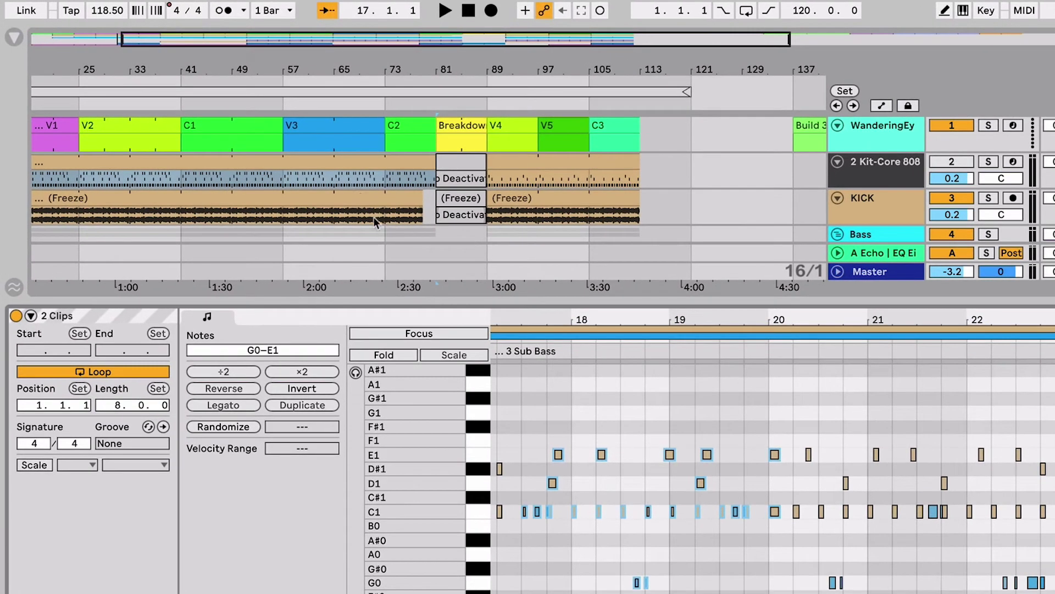
Step: Select the KICK track's frozen audio clip and enlarge the track to inspect its waveform
click(359, 197)
scroll(478, 219, down, 2)
scroll(478, 219, right, 1)
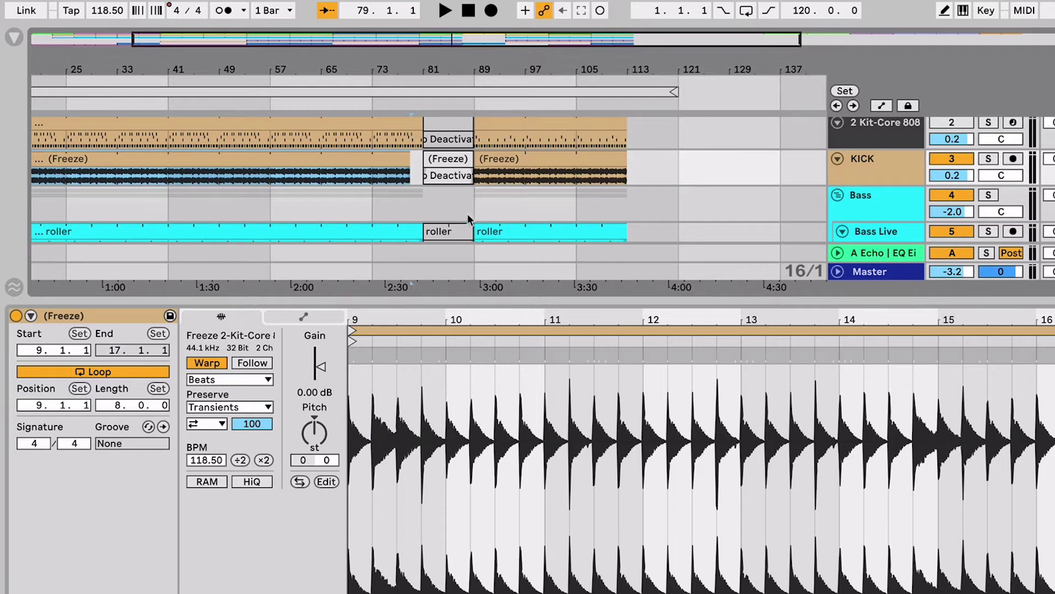
scroll(371, 181, left, 1)
scroll(371, 182, down, 1)
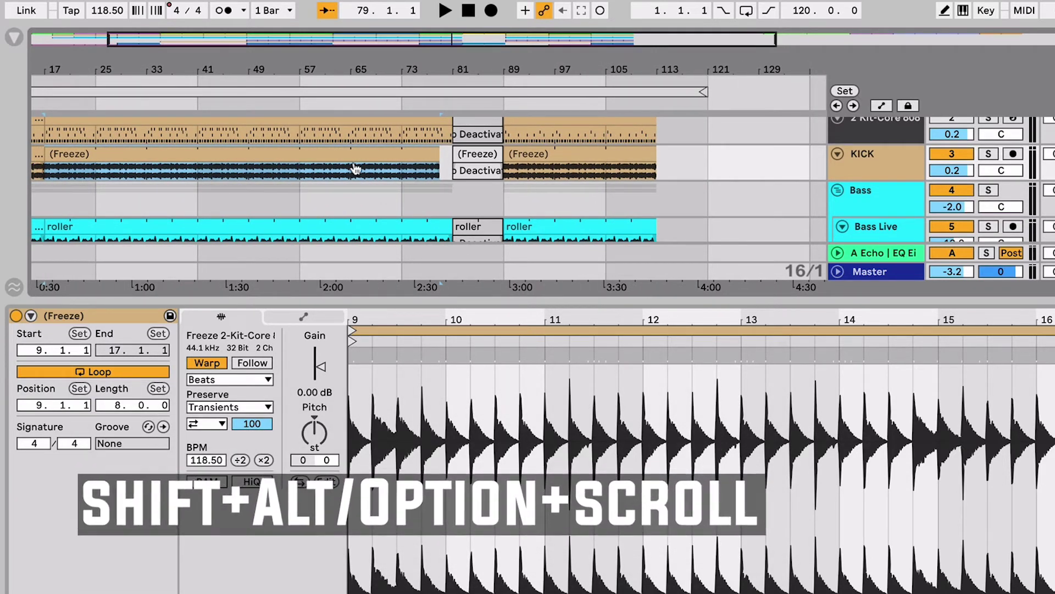
scroll(356, 169, up, 5)
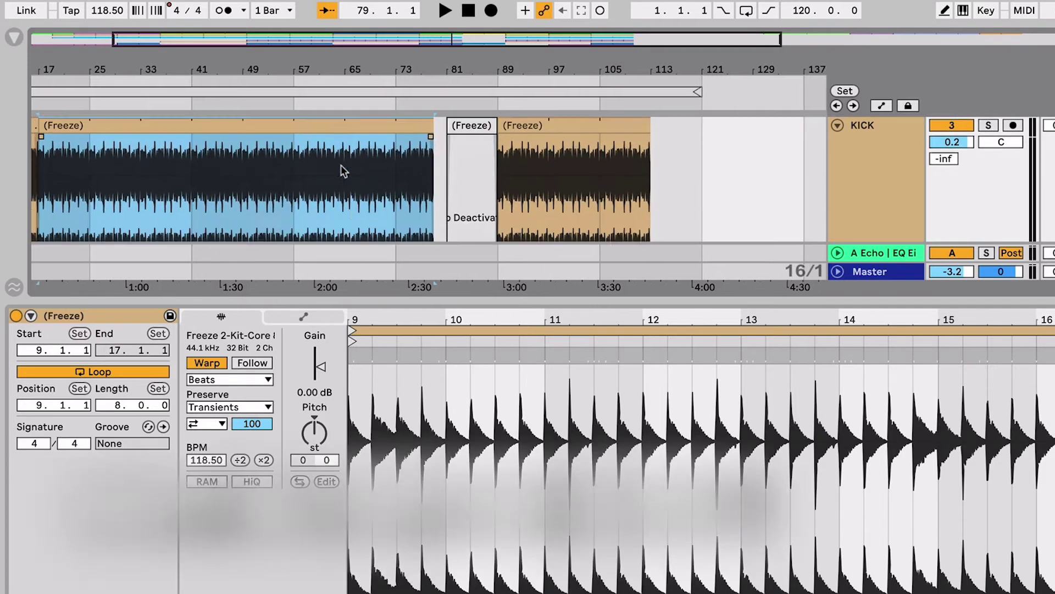
scroll(341, 165, left, 3)
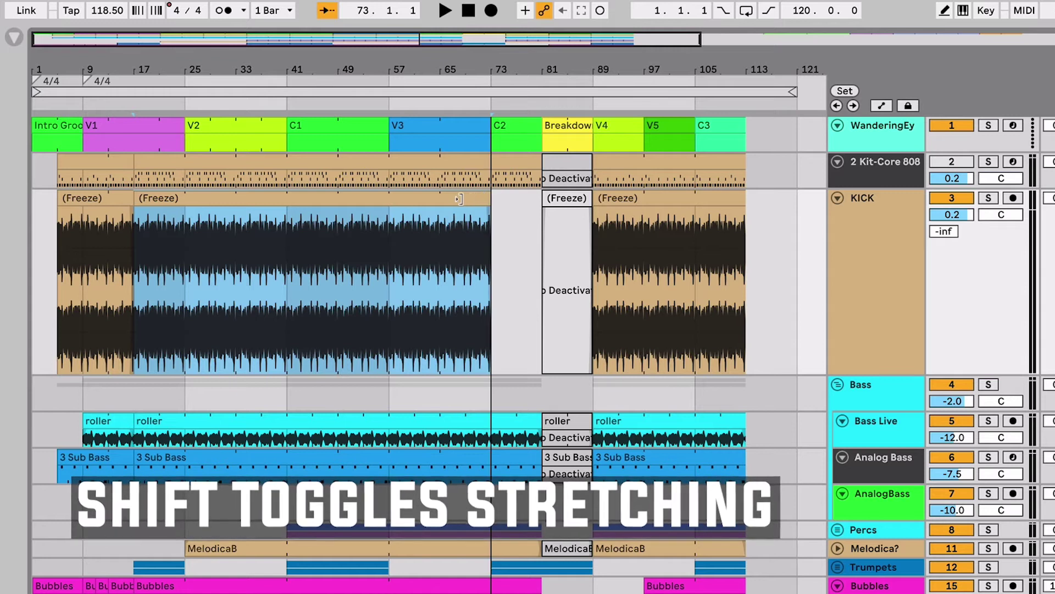
Step: Zoom to bars 69–74 and split the KICK freeze clip at bar 72, leaving a one-bar clip to bar 73
drag(459, 199, 518, 206)
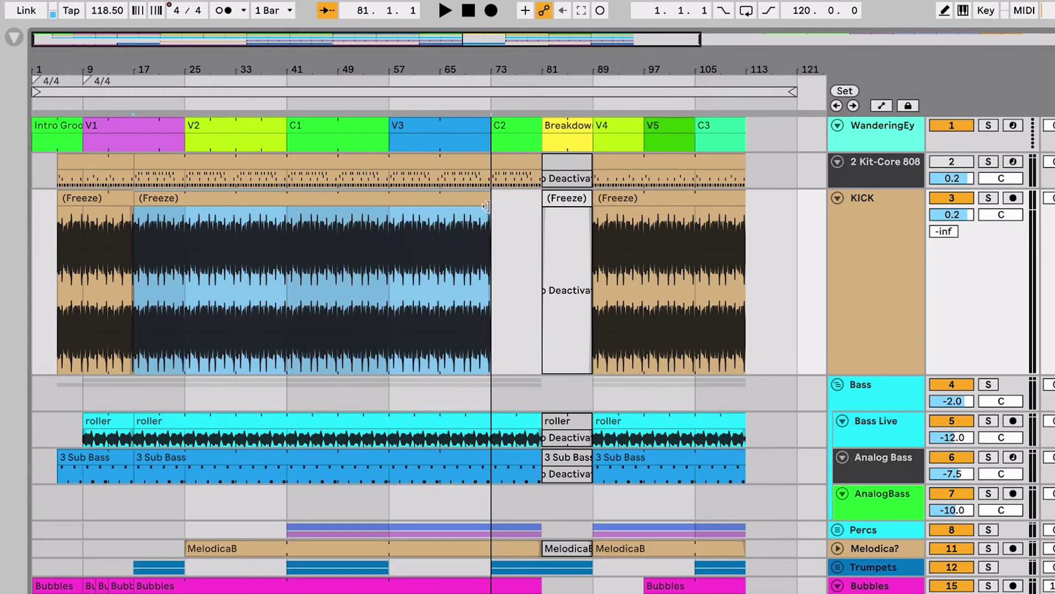
drag(488, 63, 489, 66)
drag(443, 255, 510, 263)
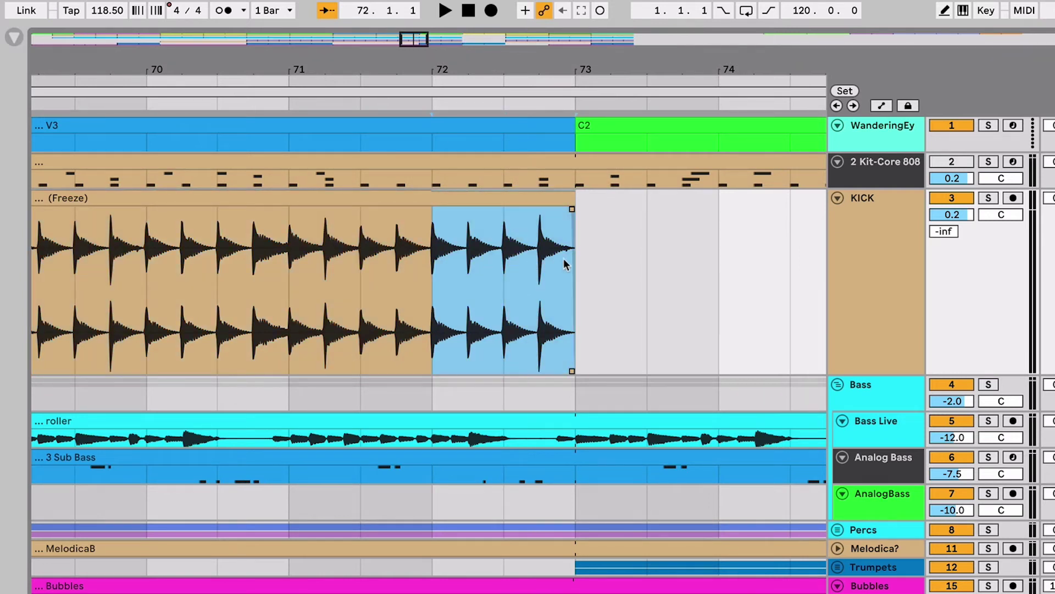
click(434, 255)
key(ctrl+e)
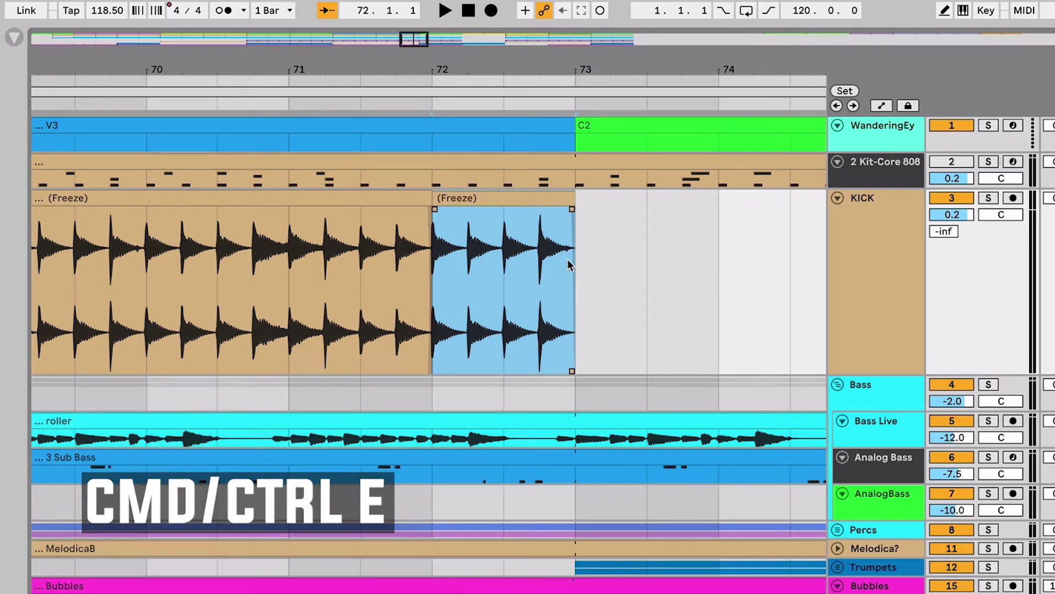
click(568, 259)
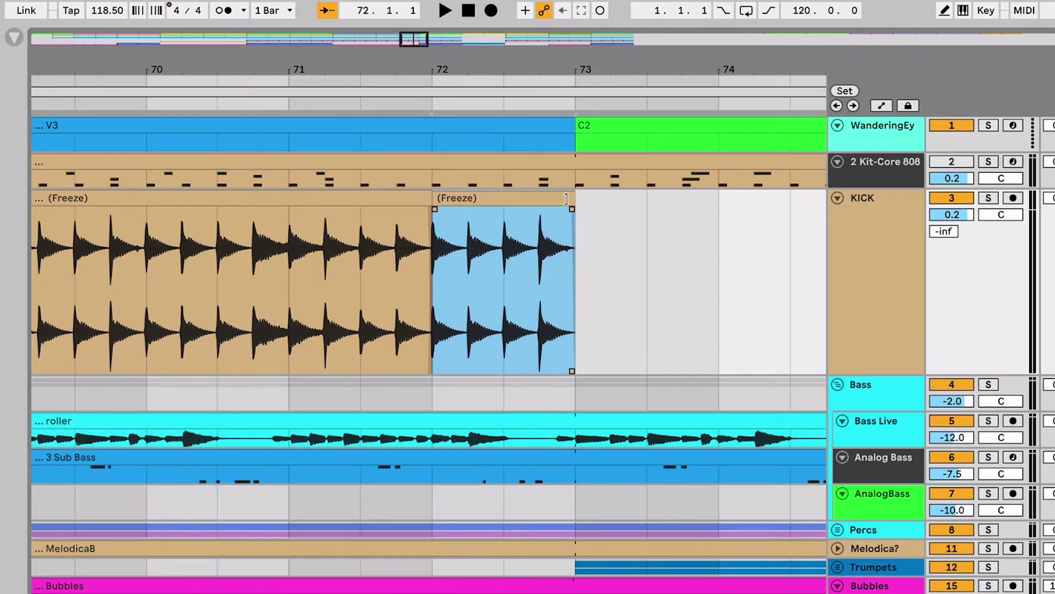
drag(607, 205, 588, 228)
Step: Split off the KICK clip's final beat at 72.4, stretch its tail and reverse it
click(572, 250)
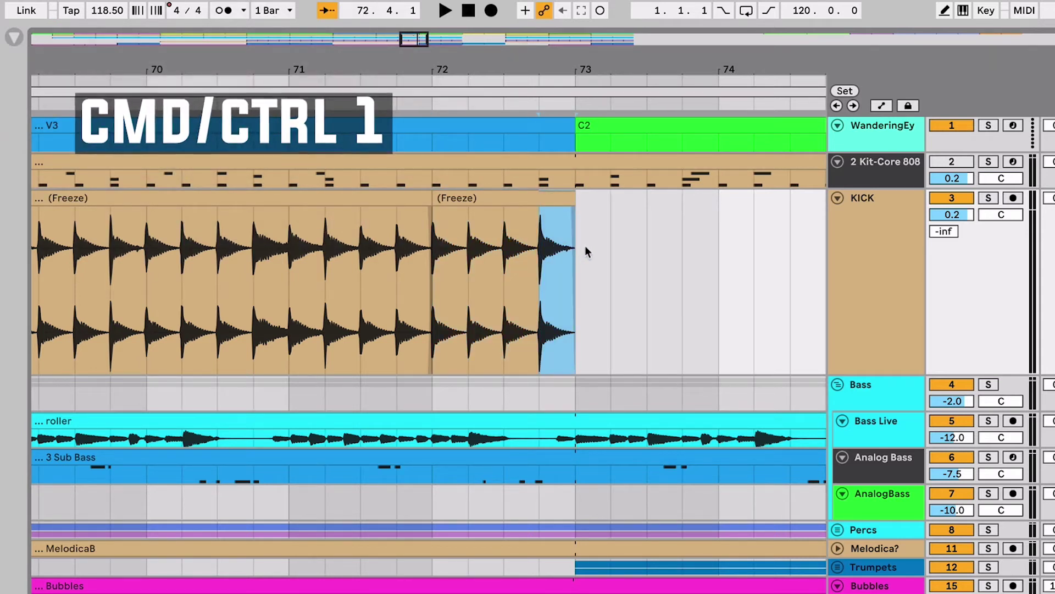
key(ctrl+e)
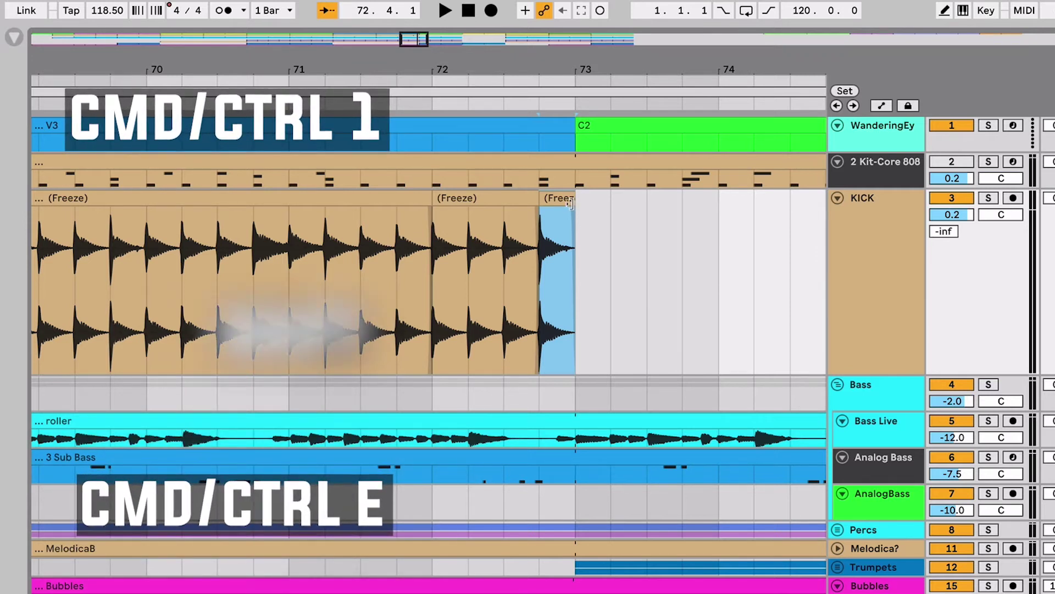
drag(570, 203, 575, 230)
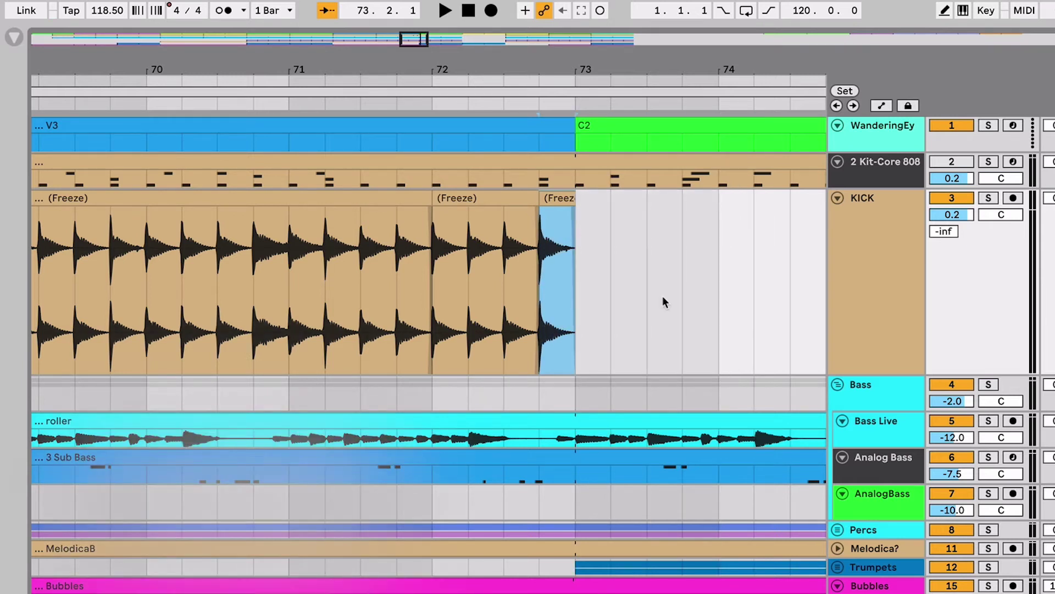
key(r)
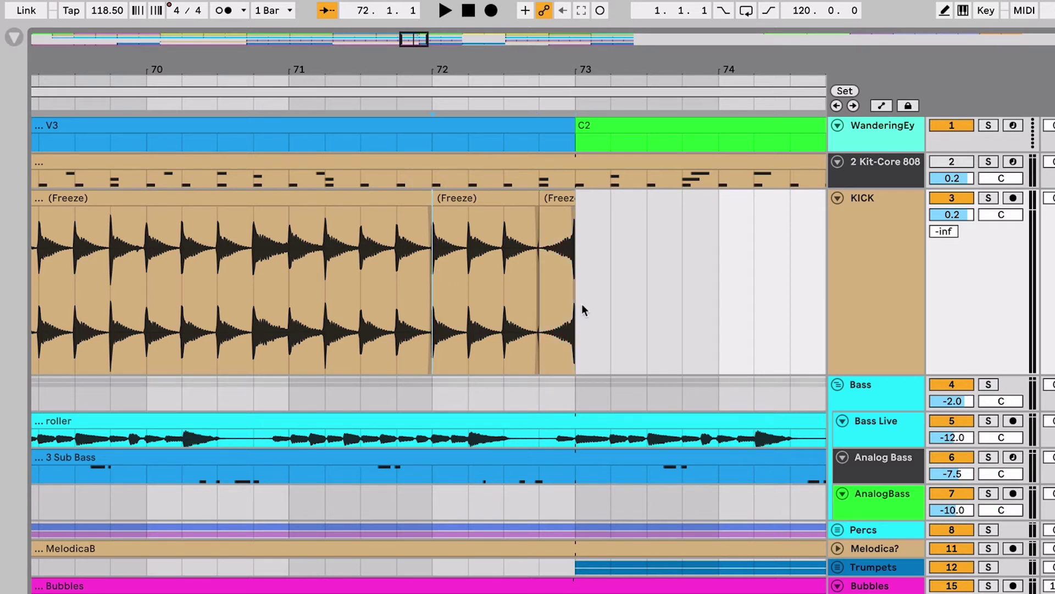
Step: Play back the kick edits to hear the reversed slice, then stop
key(space)
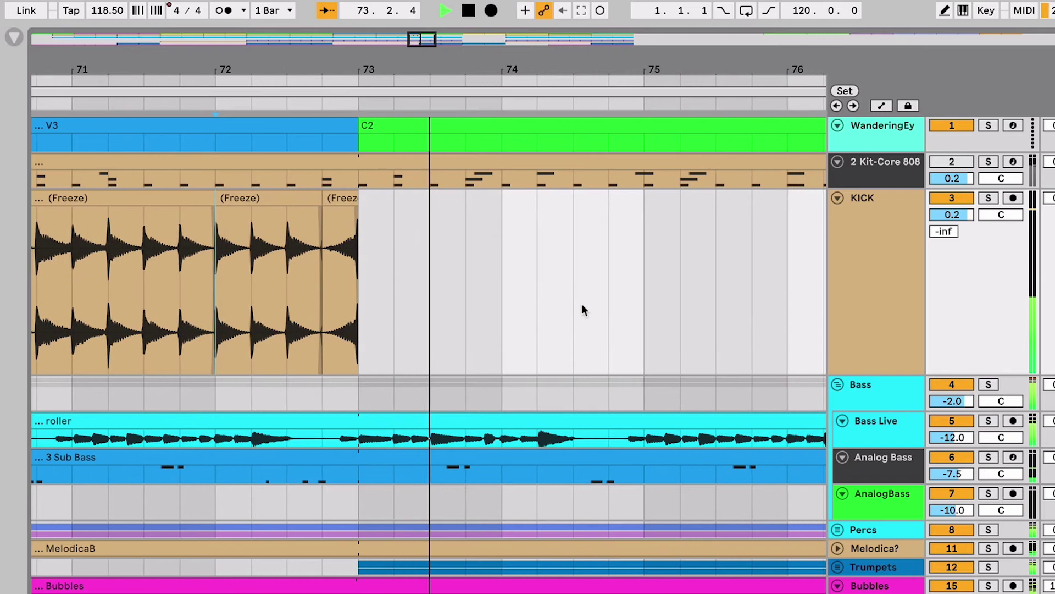
key(space)
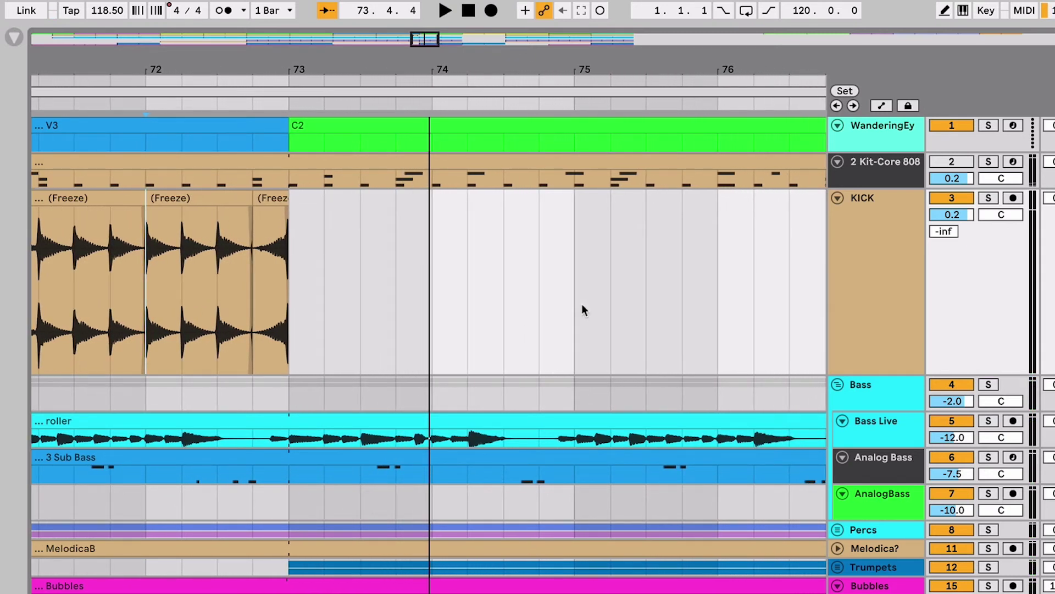
scroll(582, 310, left, 5)
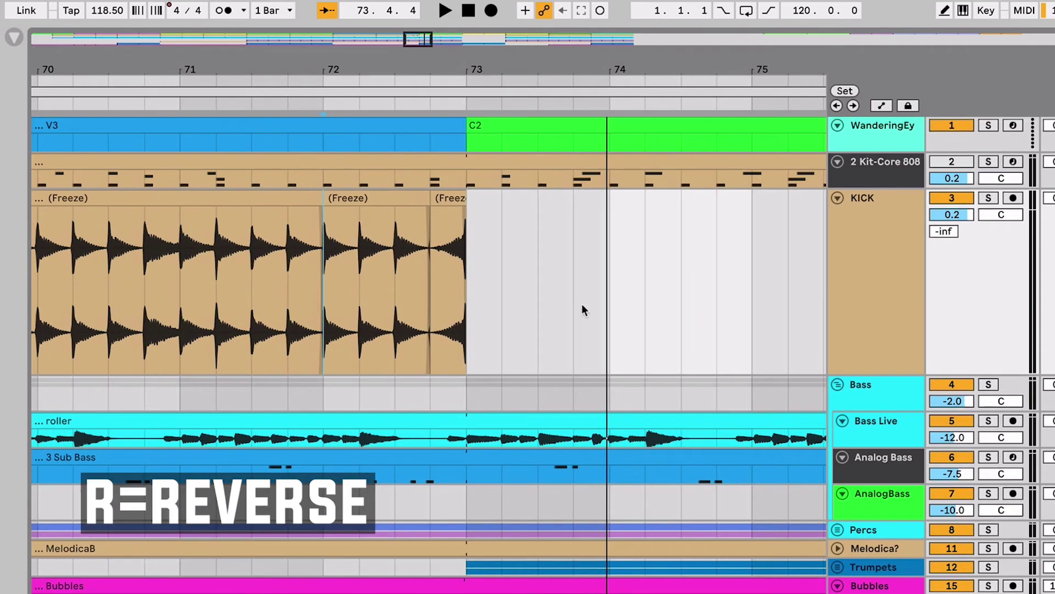
scroll(582, 306, left, 3)
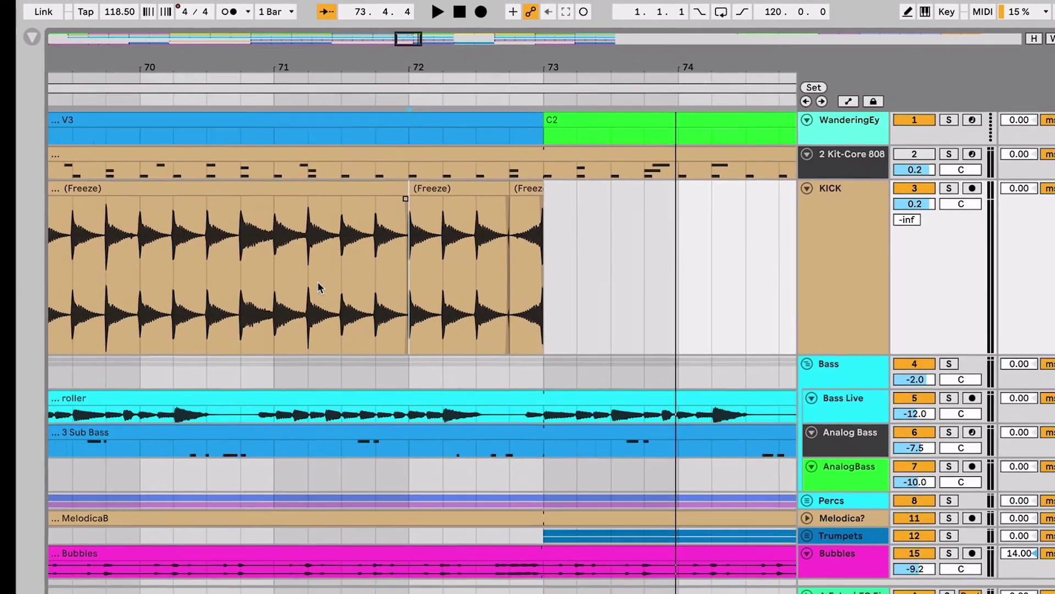
scroll(319, 286, left, 3)
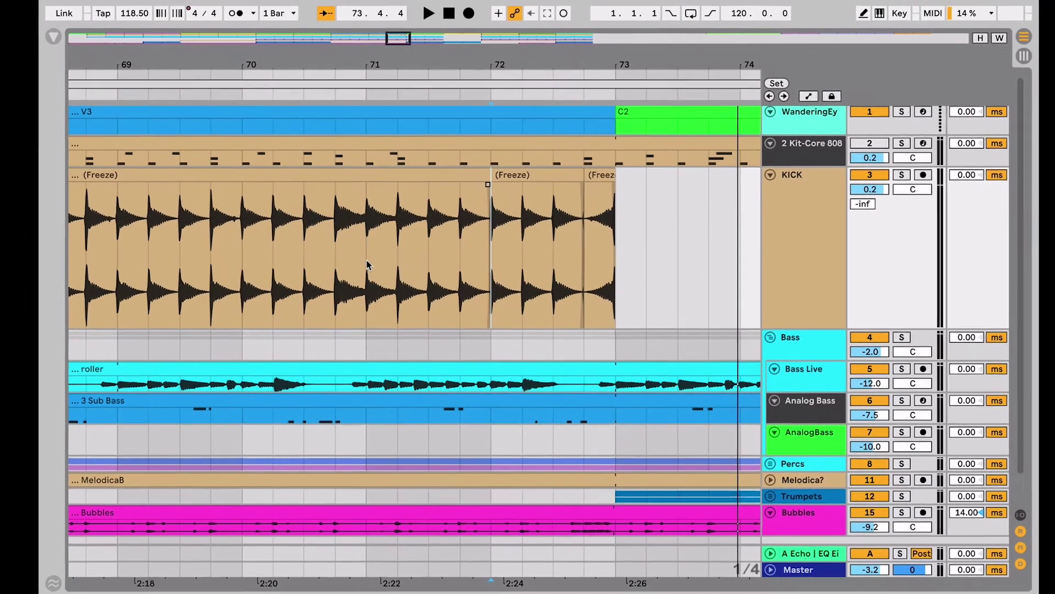
Step: Slice the KICK clip into pieces between bars 69 and 73, nudging each piece and returning it to place
drag(371, 275, 496, 275)
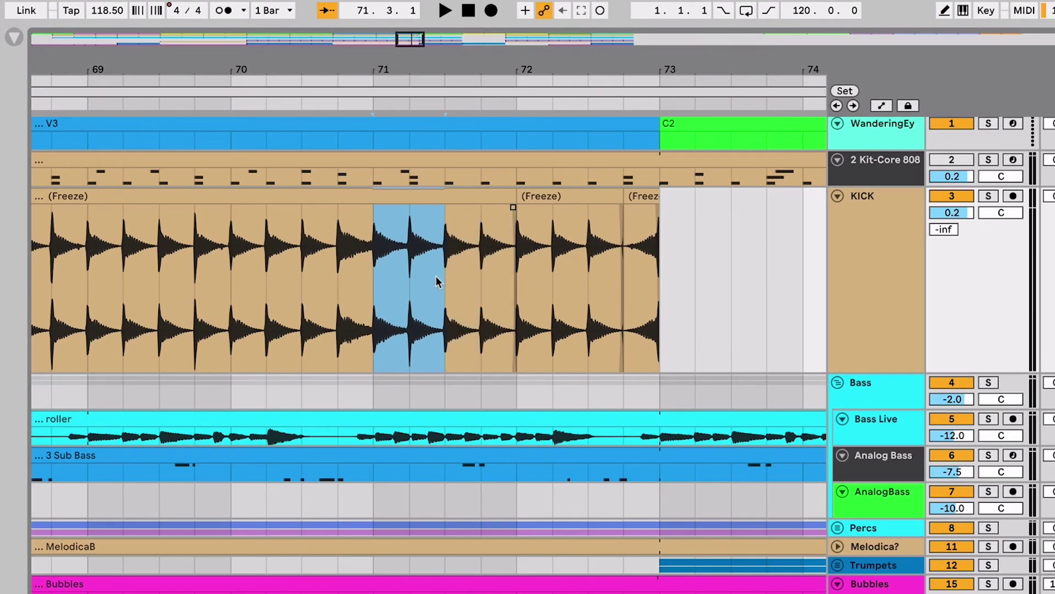
key(Left)
key(Left)
key(Left)
key(Left)
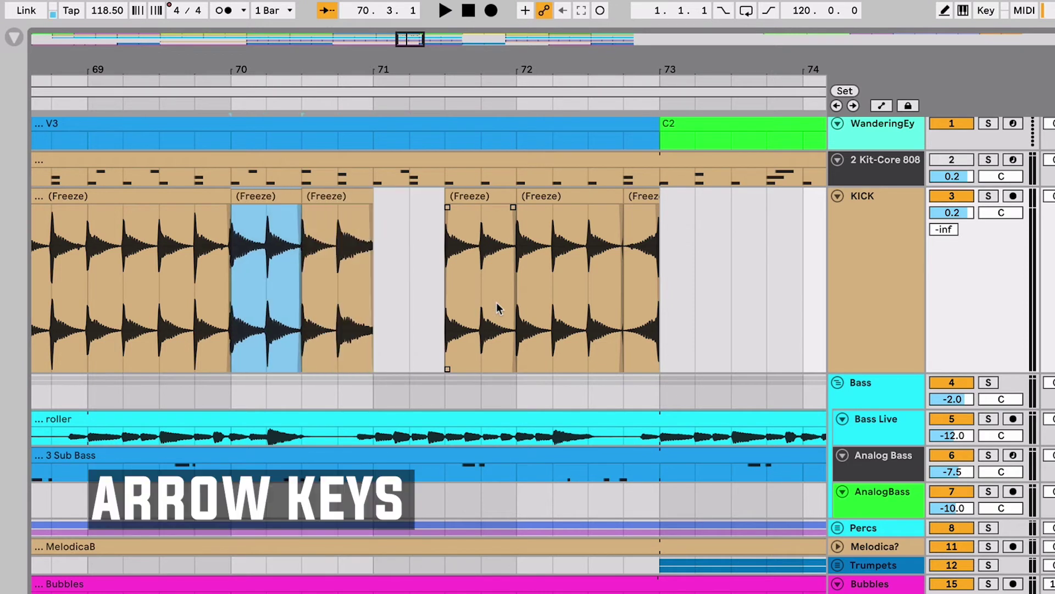
key(Right)
key(Right)
key(Right)
key(Right)
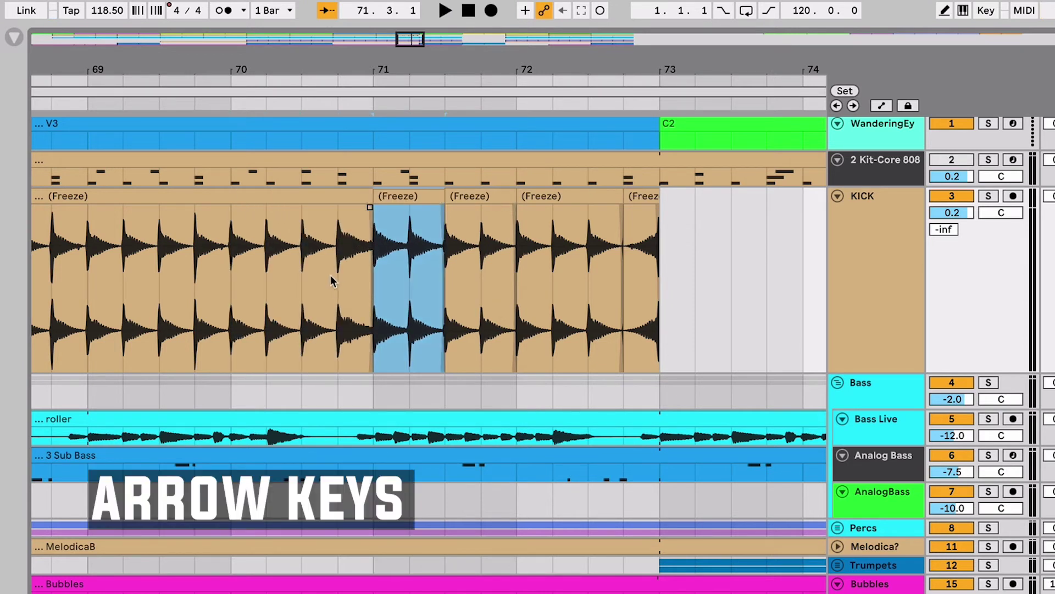
key(Left)
key(Left)
key(ctrl+e)
key(Left)
key(Left)
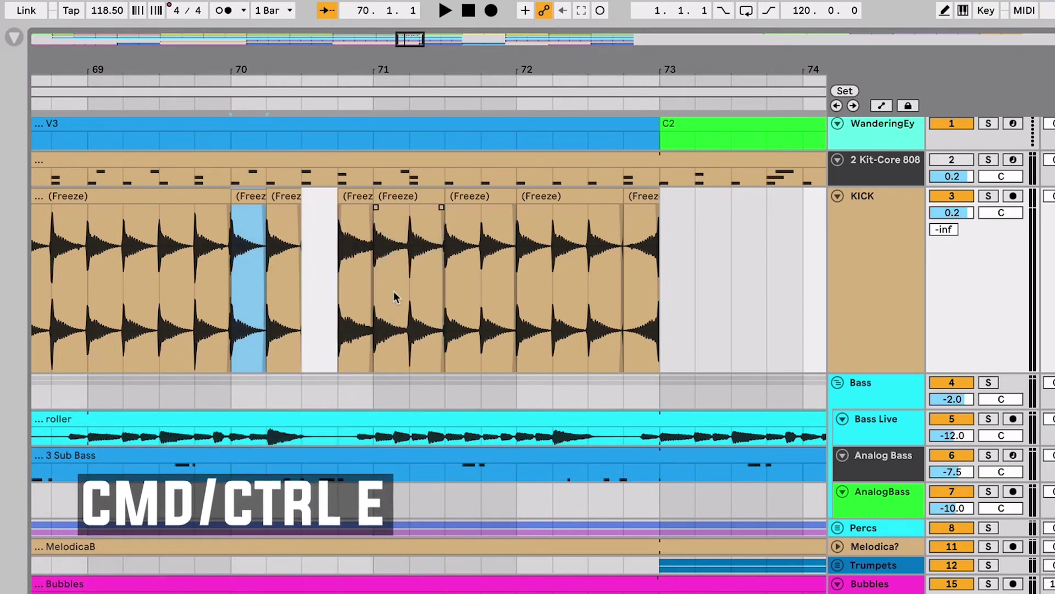
key(Right)
key(Right)
drag(231, 266, 91, 266)
key(Right)
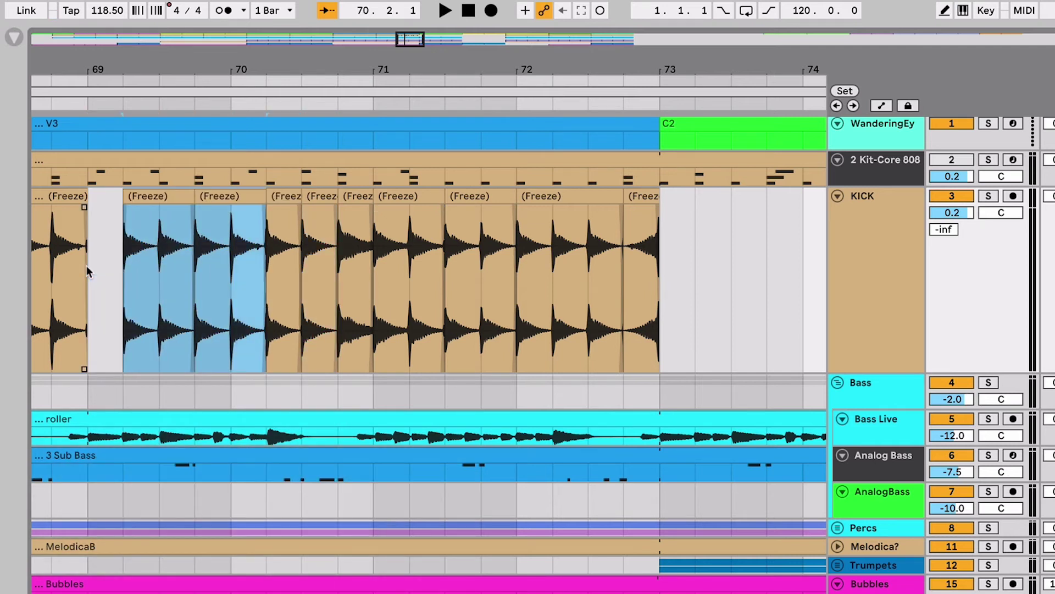
key(Left)
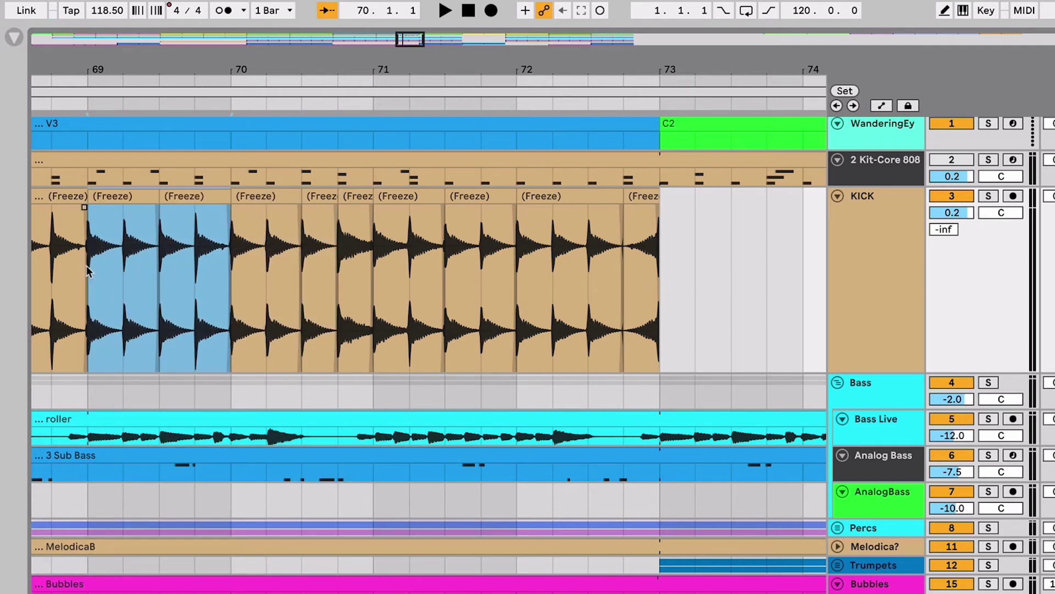
Step: Split the KICK section from 69.4 to 70 into its own clip
key(plus)
key(plus)
key(plus)
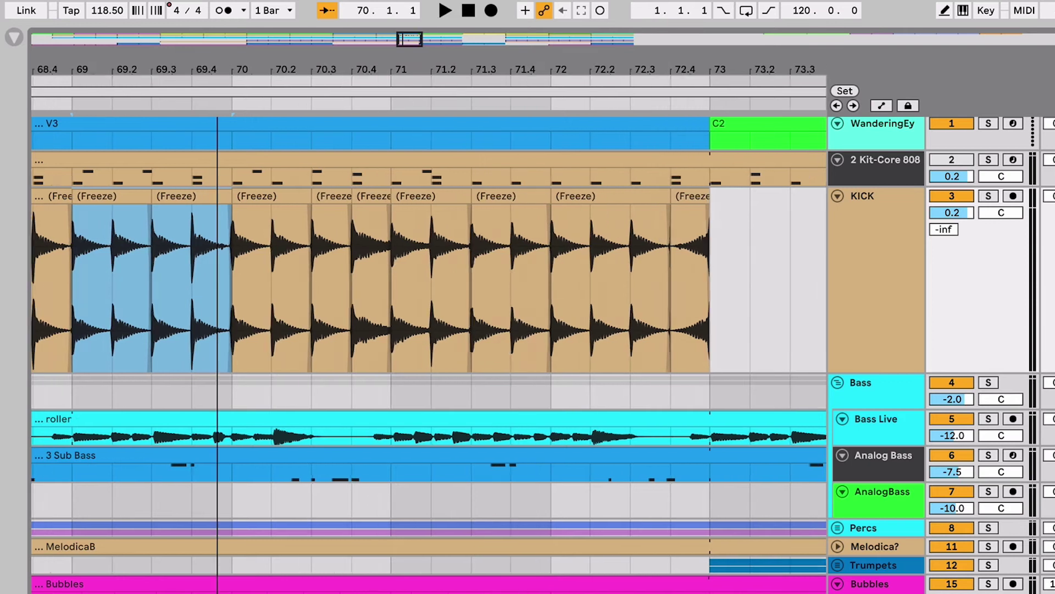
key(minus)
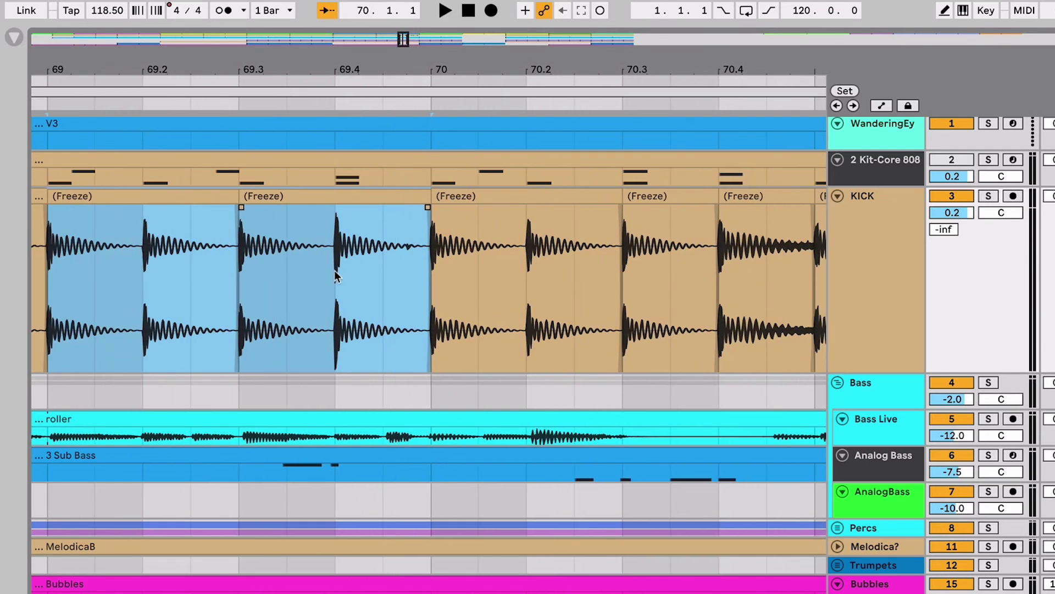
drag(335, 275, 438, 275)
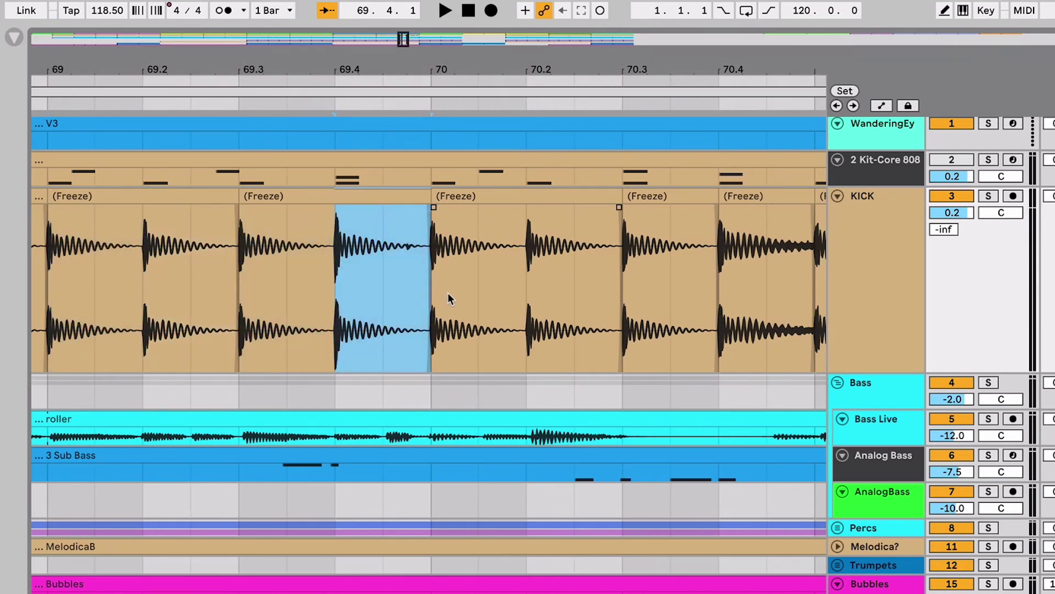
key(ctrl+e)
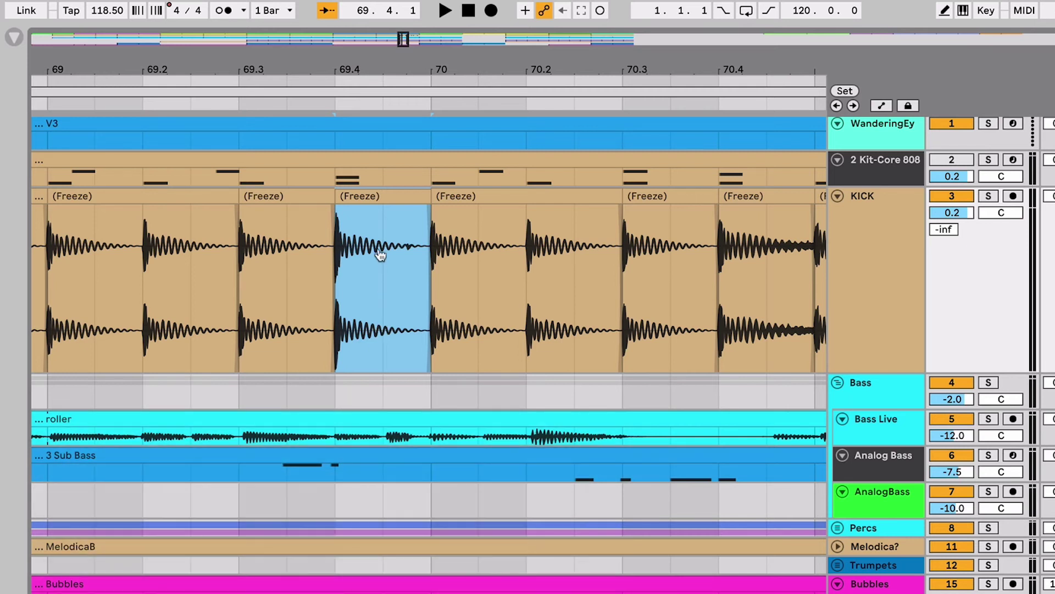
Step: Slip the kick hit inside the 69.4–70 slice so it lands later, off the grid
drag(380, 327, 480, 330)
drag(381, 323, 349, 323)
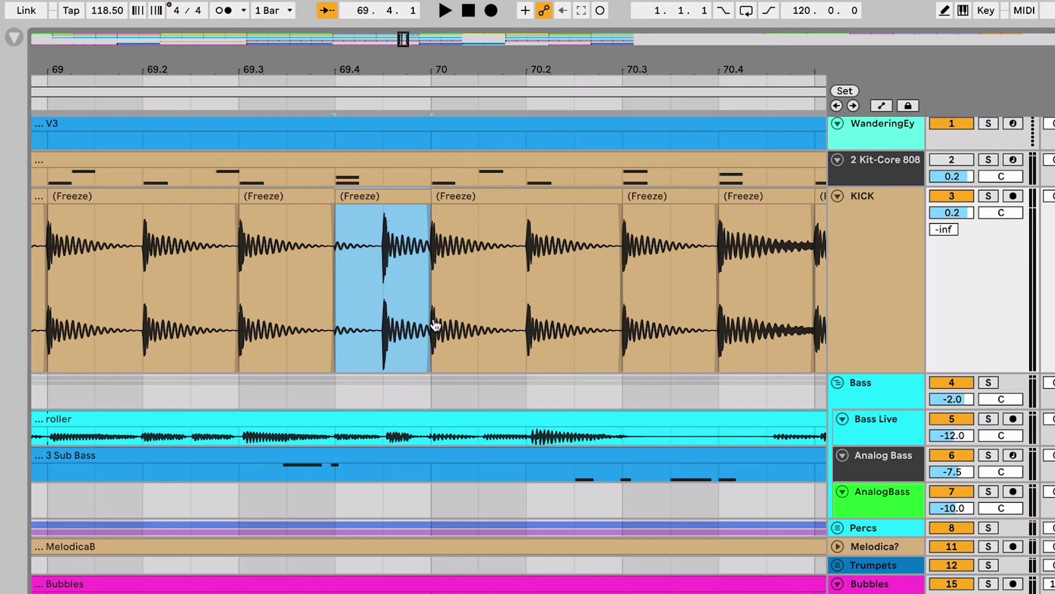
drag(434, 326, 207, 329)
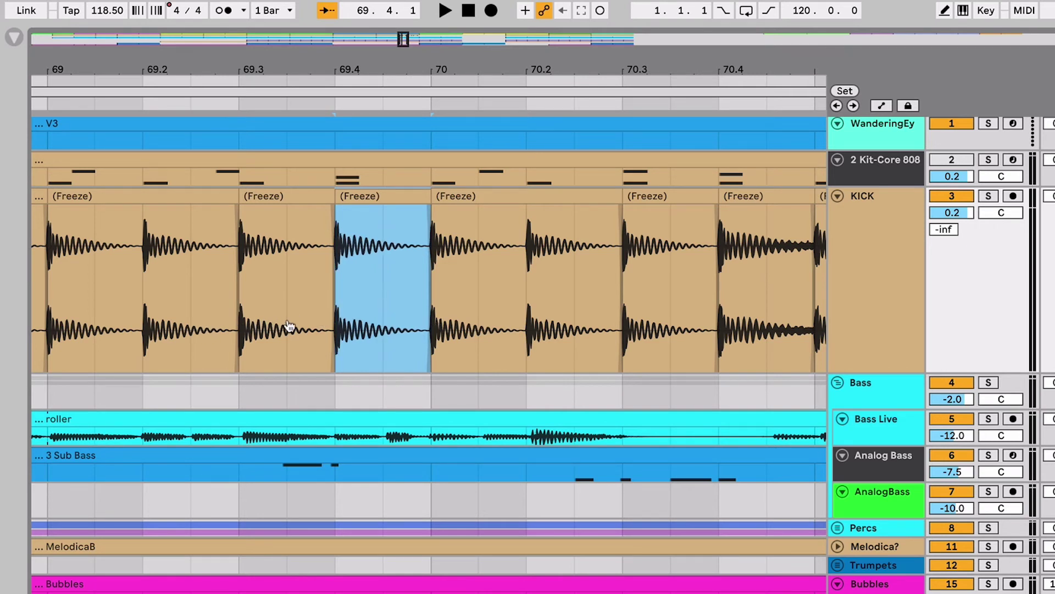
drag(290, 326, 359, 317)
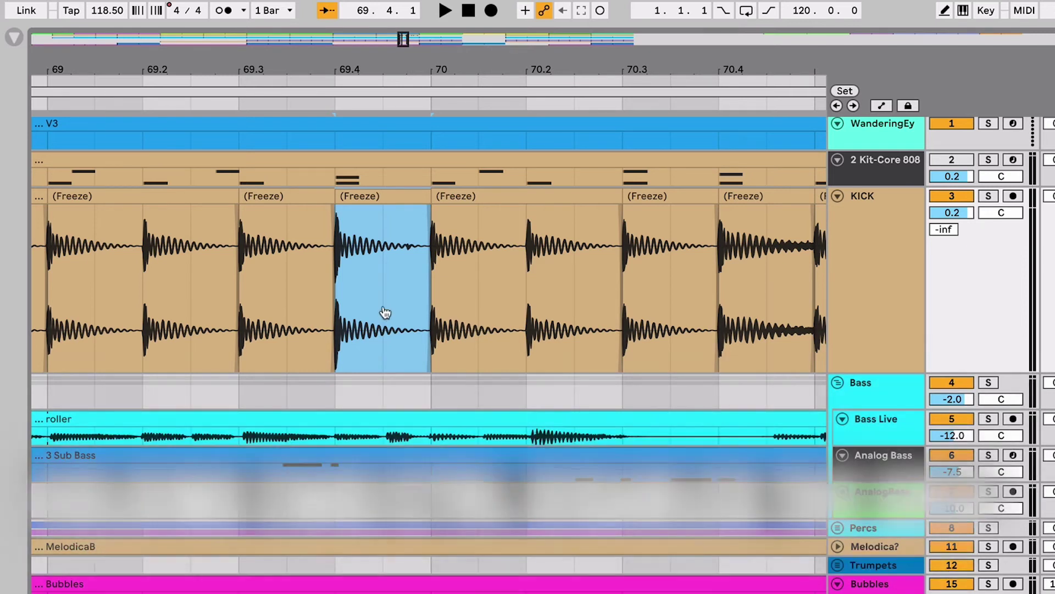
drag(388, 315, 426, 318)
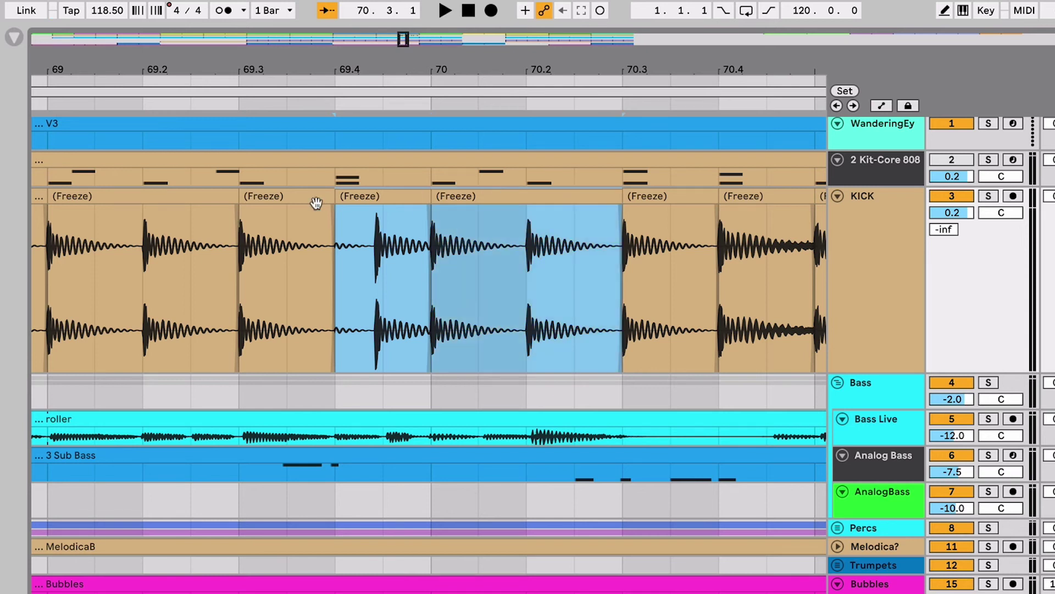
Step: Consolidate the KICK slices into one clip, then split out the 69.4–70 range
shift+click(500, 278)
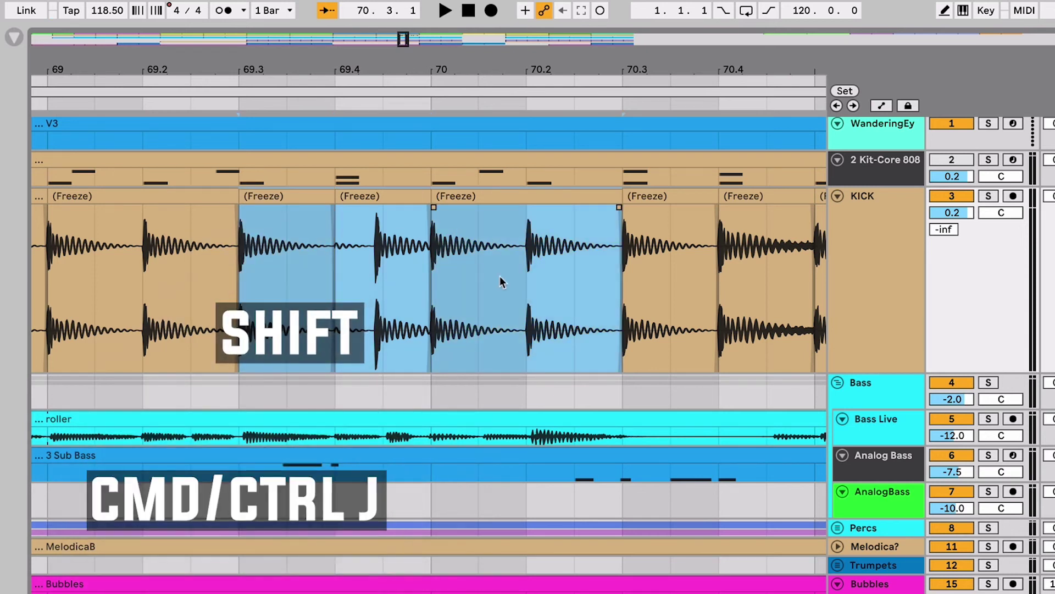
key(ctrl+j)
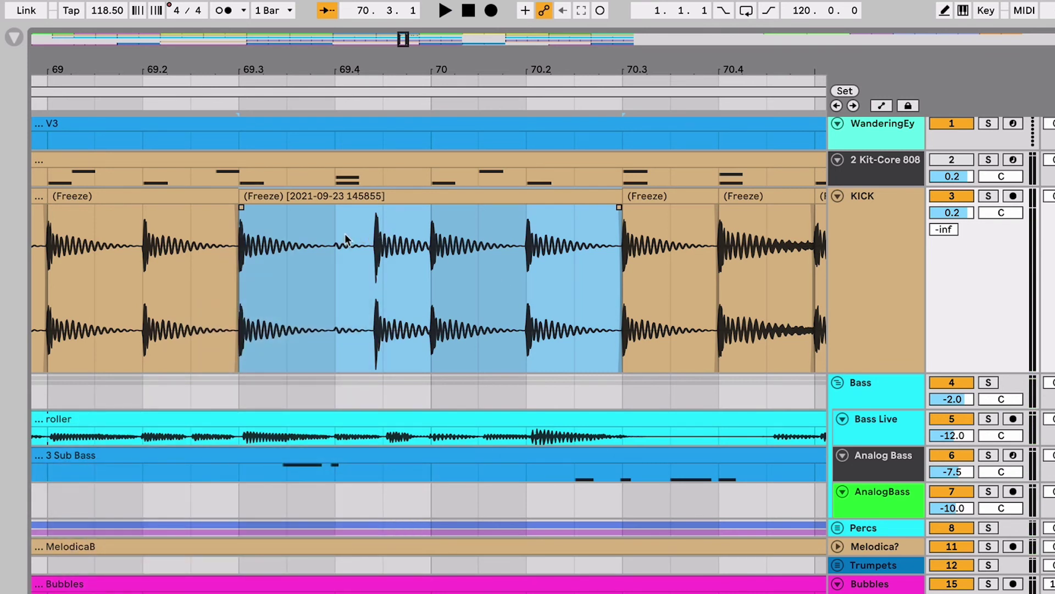
drag(347, 240, 416, 246)
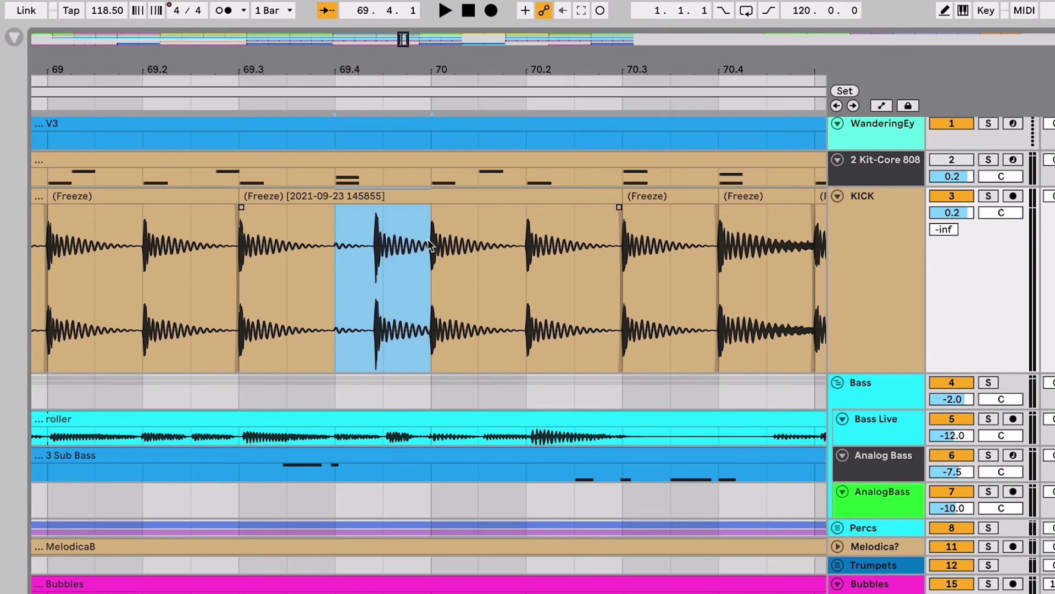
key(ctrl+e)
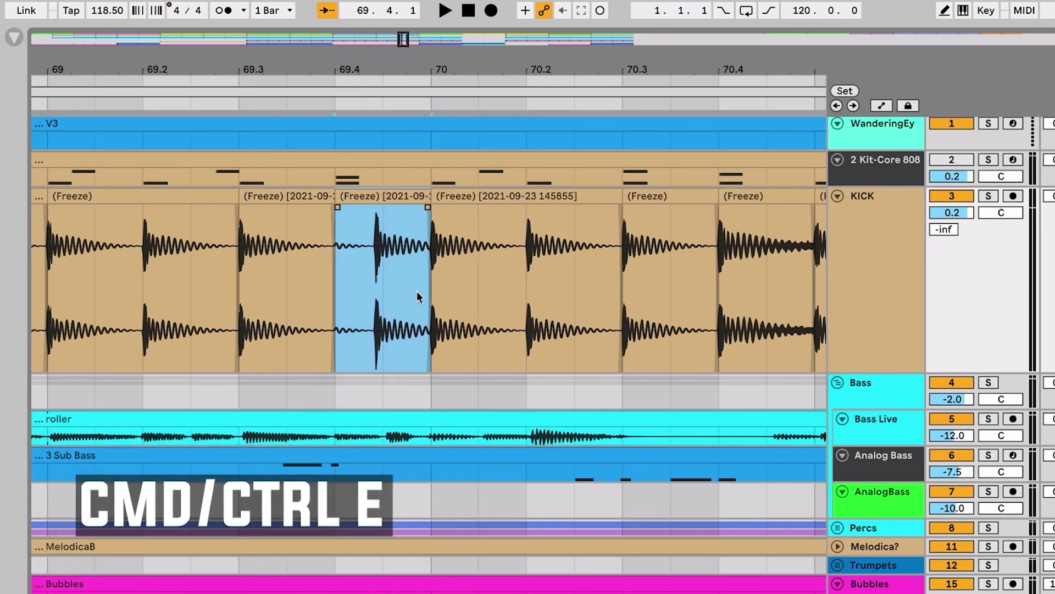
Step: Slide the kick hit slightly later and consolidate 69.3–70 into one clip
drag(381, 309, 389, 315)
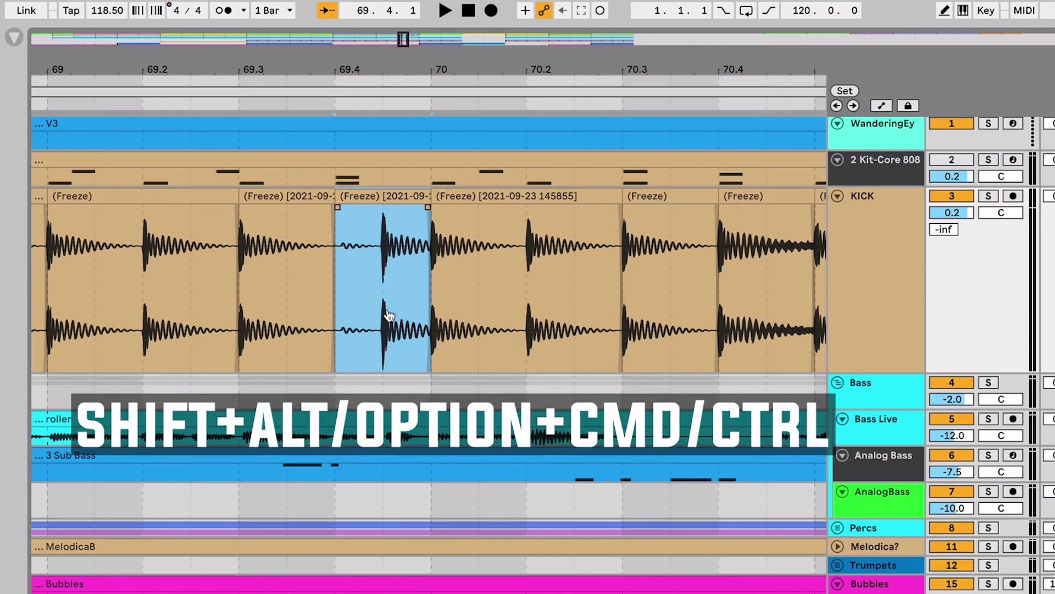
click(304, 196)
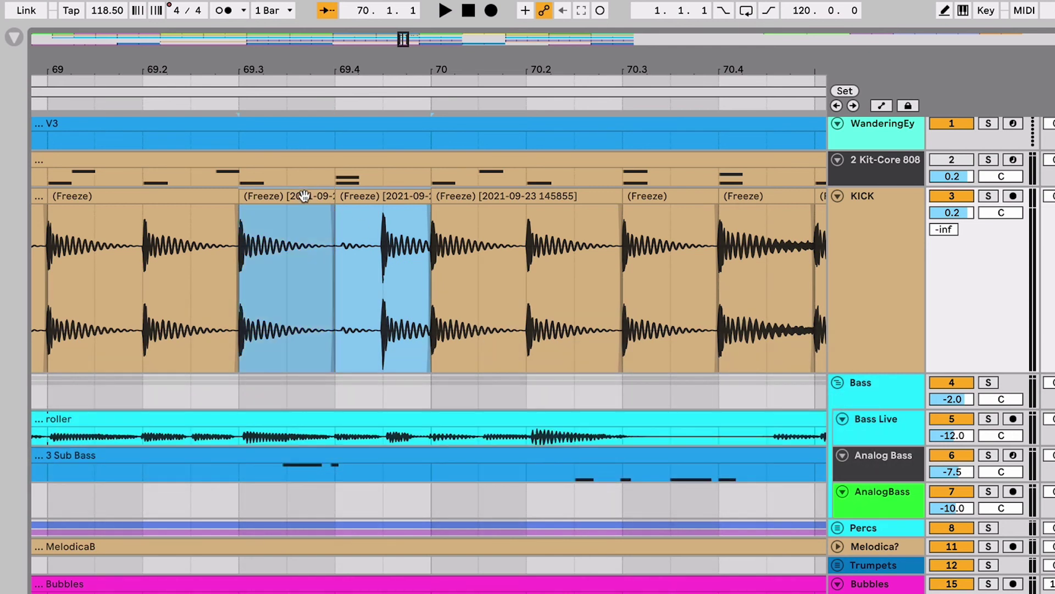
key(ctrl+shift+j)
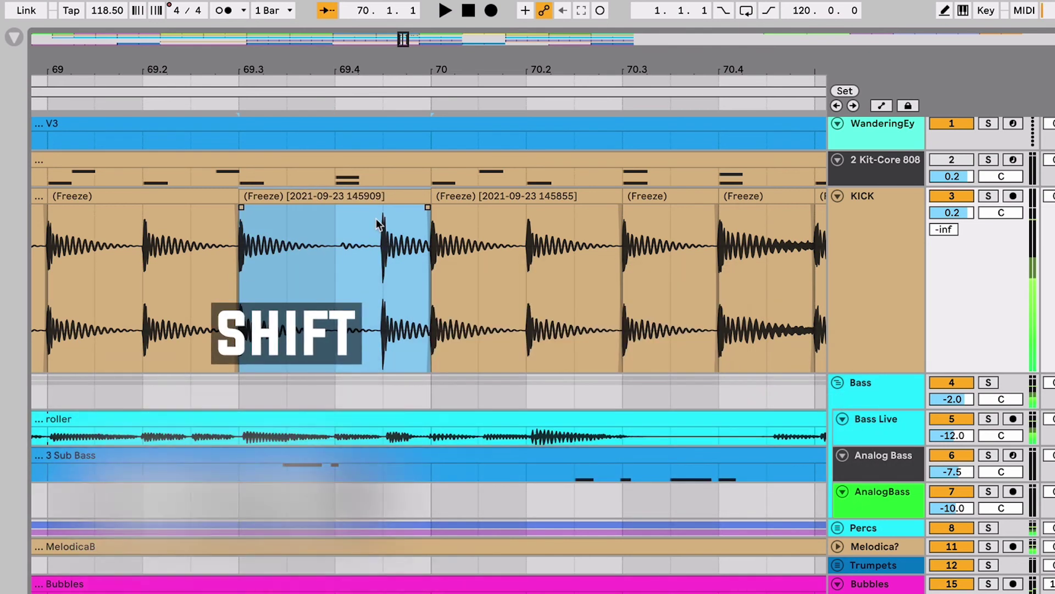